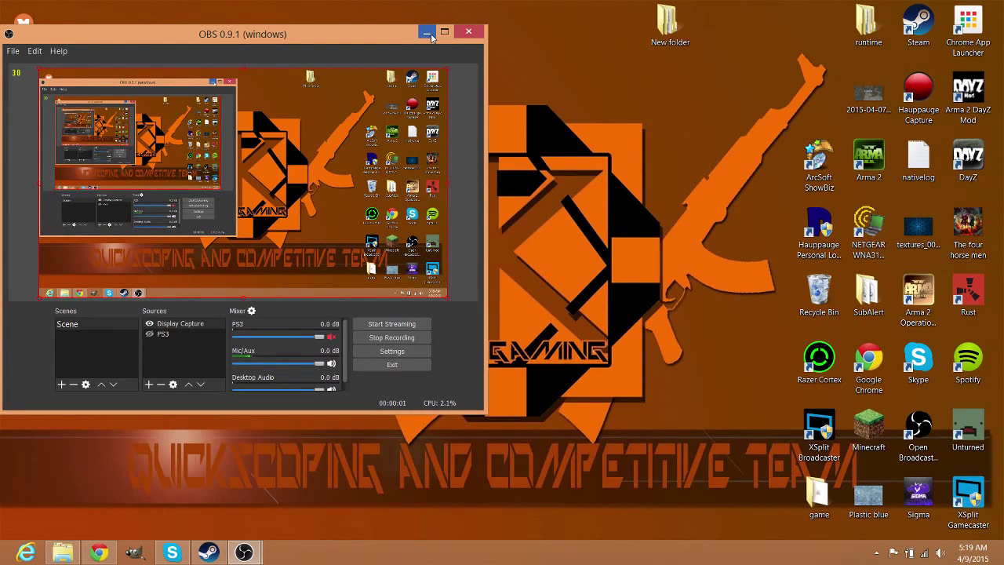
Bring the OBS window with the PS3 capture forward, select the PS3 source, and shift the window left.
left_click(427, 33)
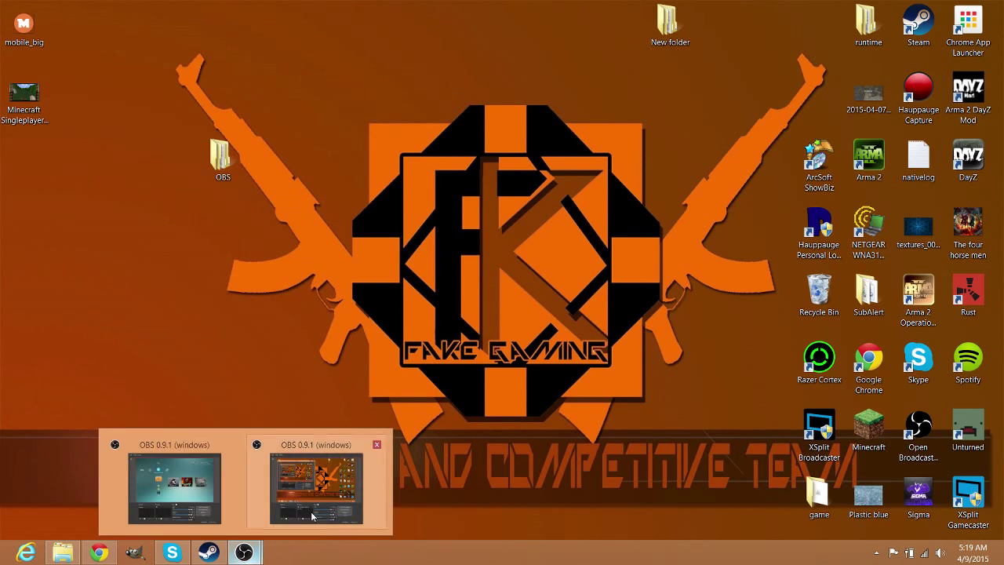
left_click(251, 555)
left_click(174, 494)
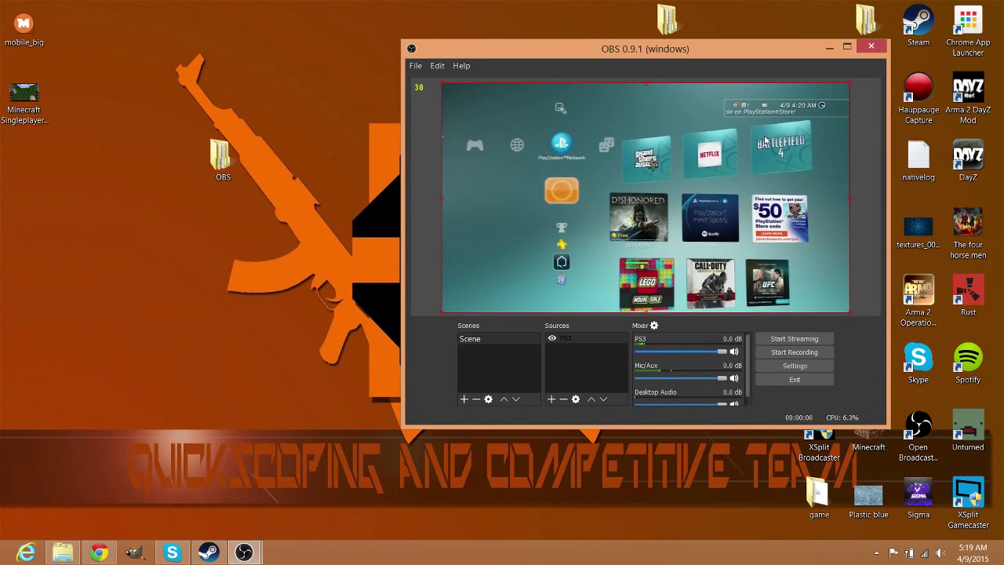
left_click(579, 339)
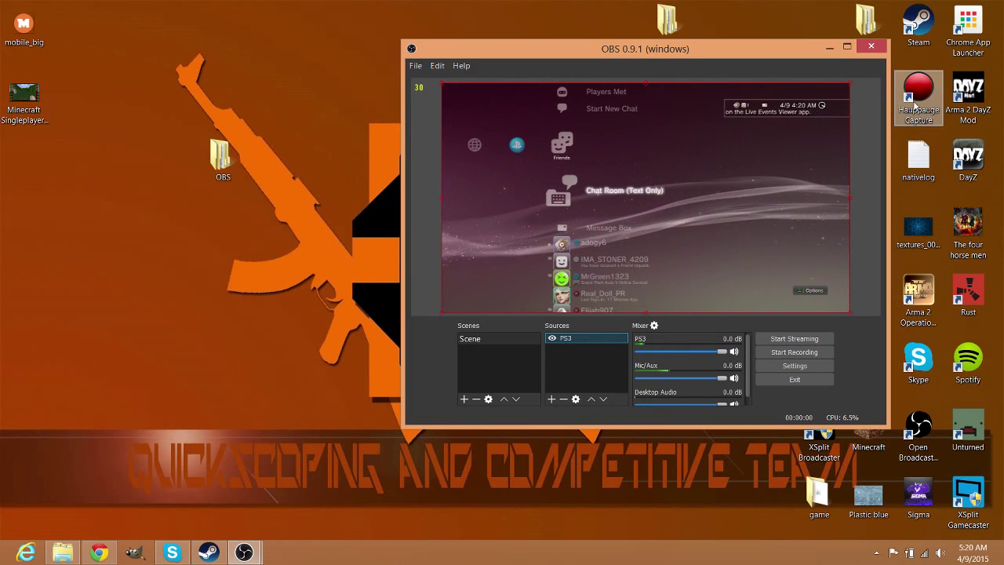
left_click_drag(782, 45, 594, 36)
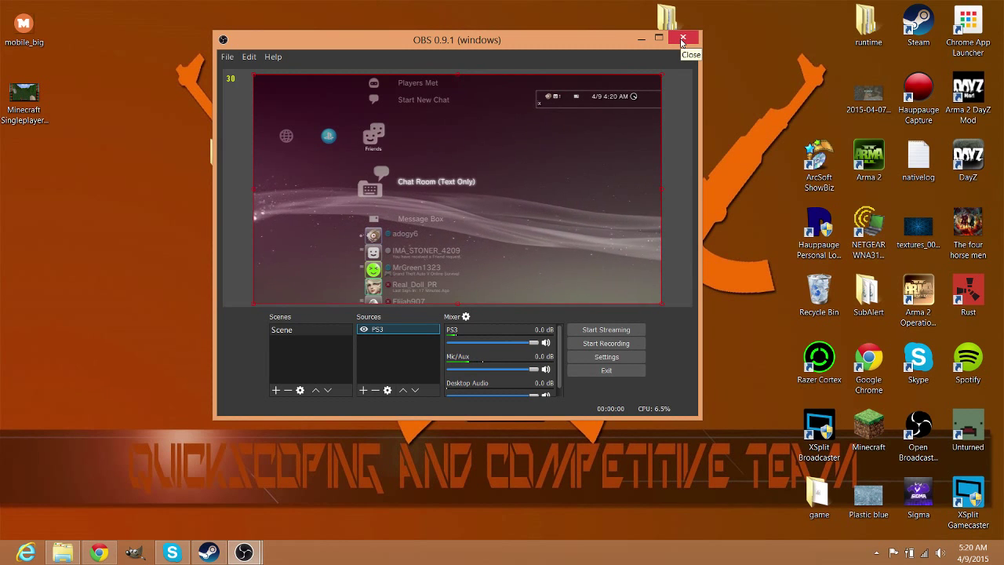
Bring Chrome forward and maximize it to fill the screen.
left_click(100, 554)
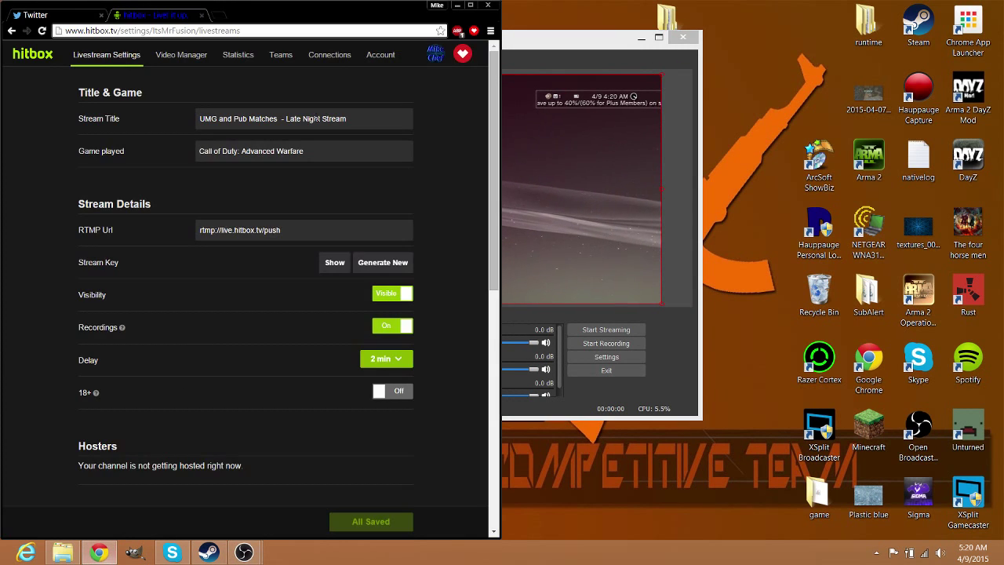
left_click_drag(55, 4, 339, 13)
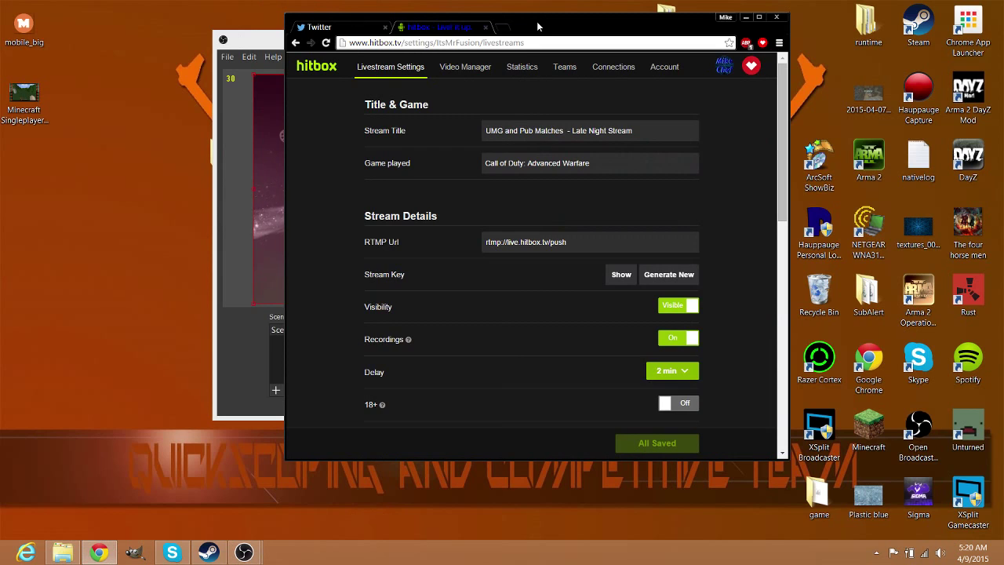
double_click(538, 27)
In a new tab, go to obsproject.com and open the OBS MultiPlatform download page and forum.
left_click(214, 9)
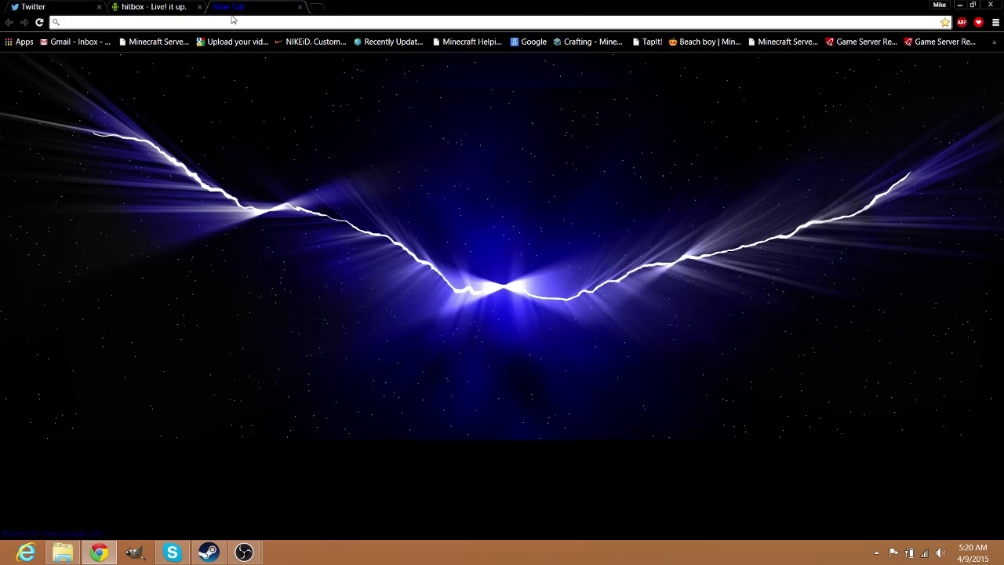
type("obsproject.com")
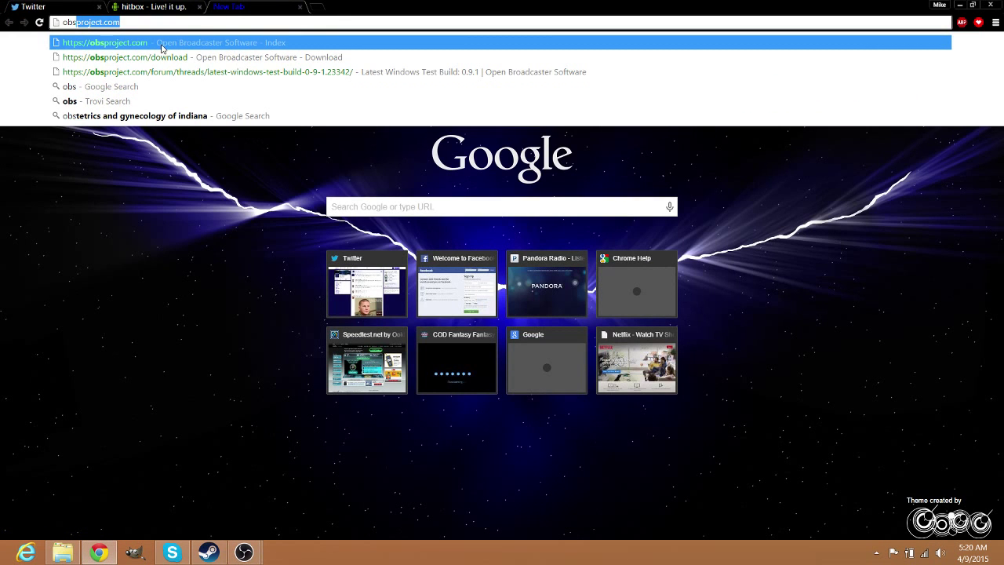
left_click(162, 48)
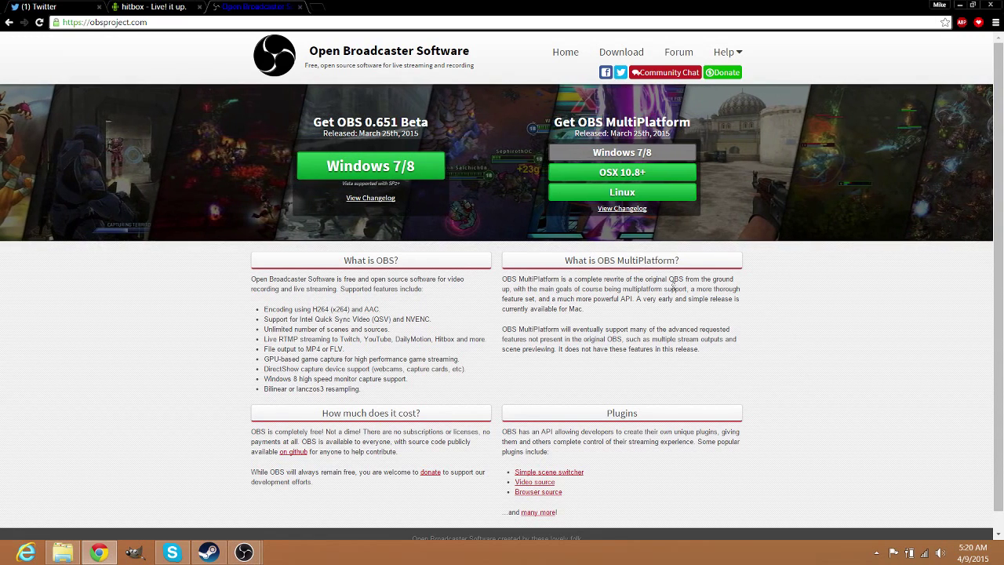
double_click(648, 122)
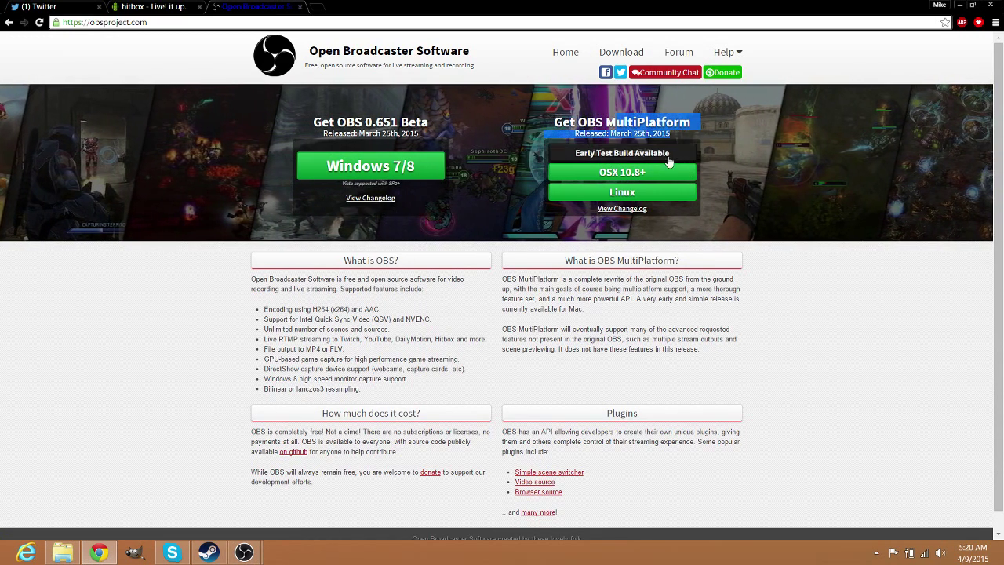
left_click(669, 163)
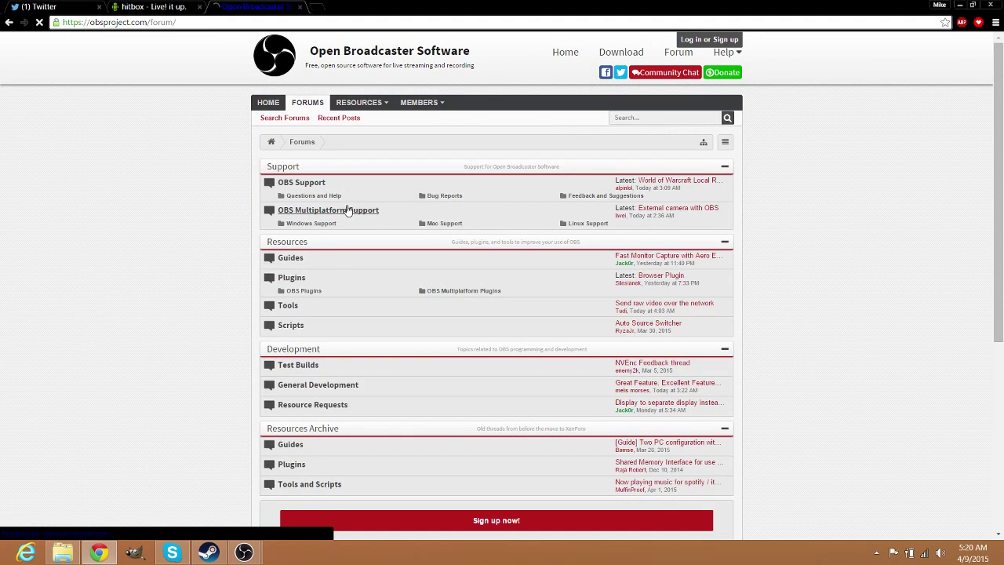
Open the 'Latest Windows Test Build: 0.9.1' thread via OBS Multiplatform Support > Windows Support.
left_click(337, 211)
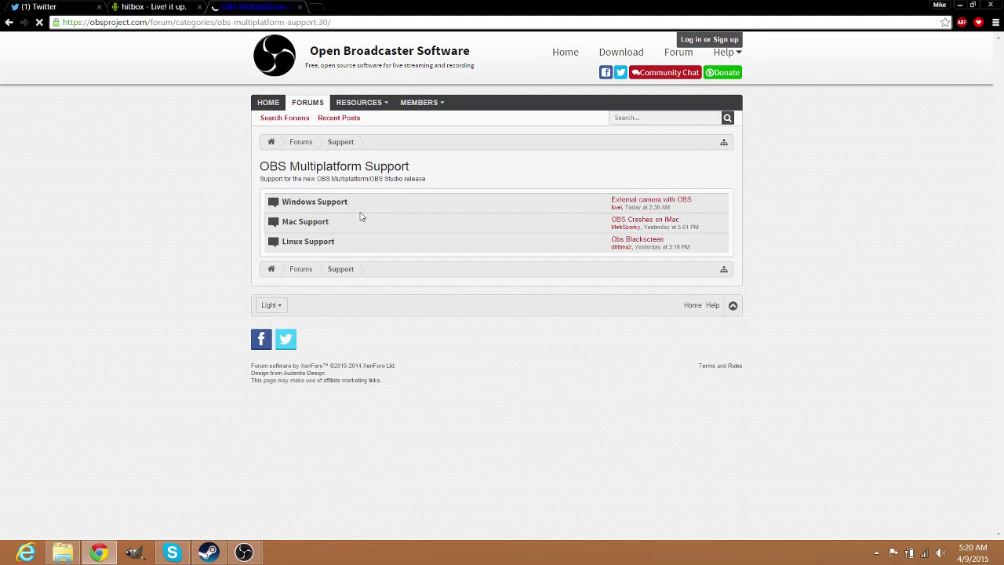
left_click(304, 202)
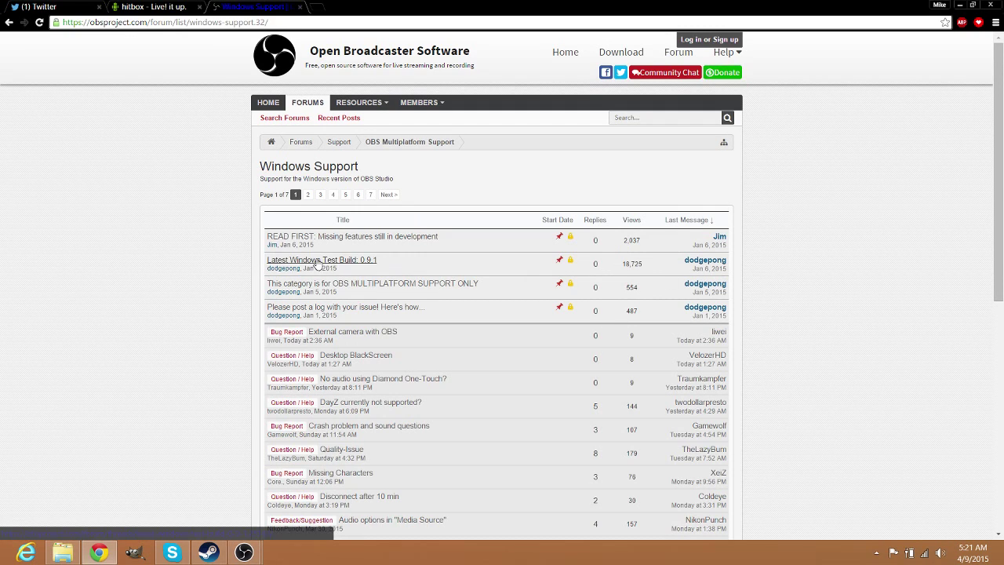
left_click(318, 261)
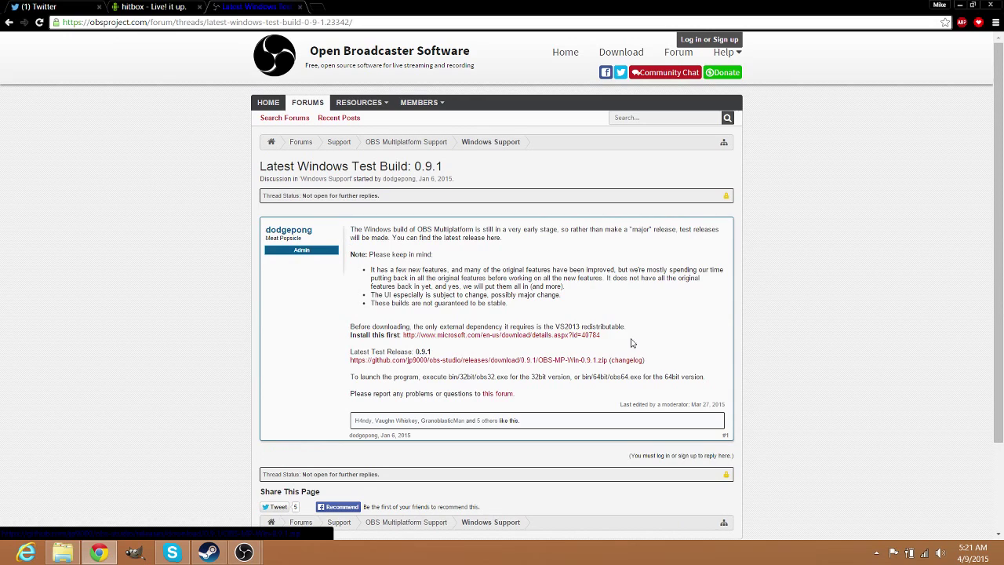
Check the VS2013 redistributable link and the 0.9.1 GitHub download link in the post.
left_click_drag(627, 328, 572, 327)
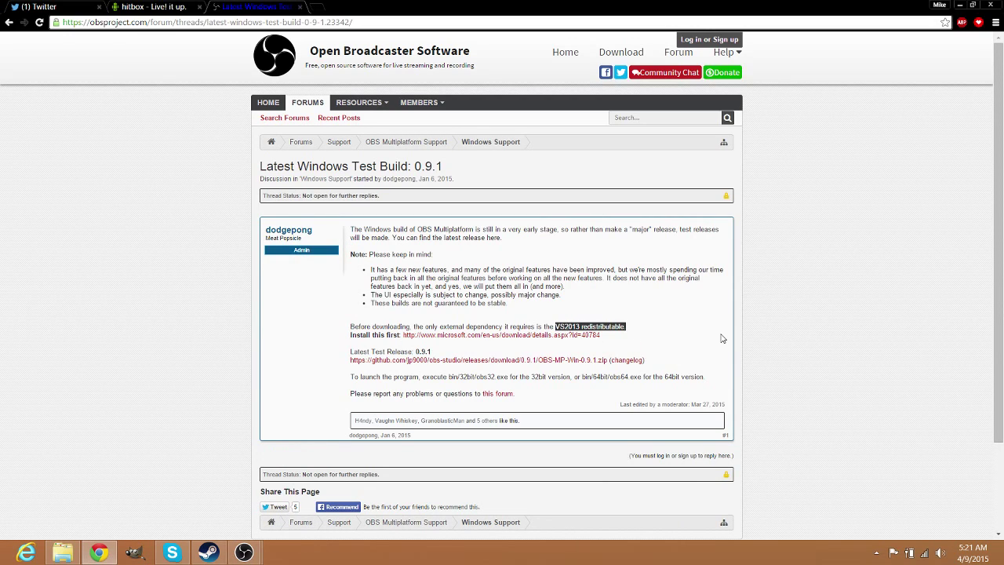
left_click(562, 337)
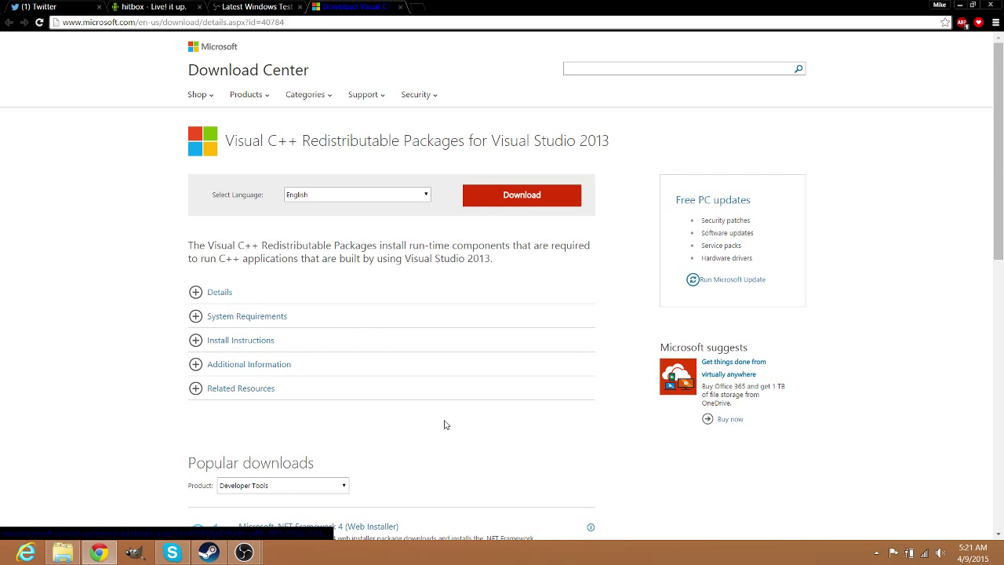
left_click(400, 7)
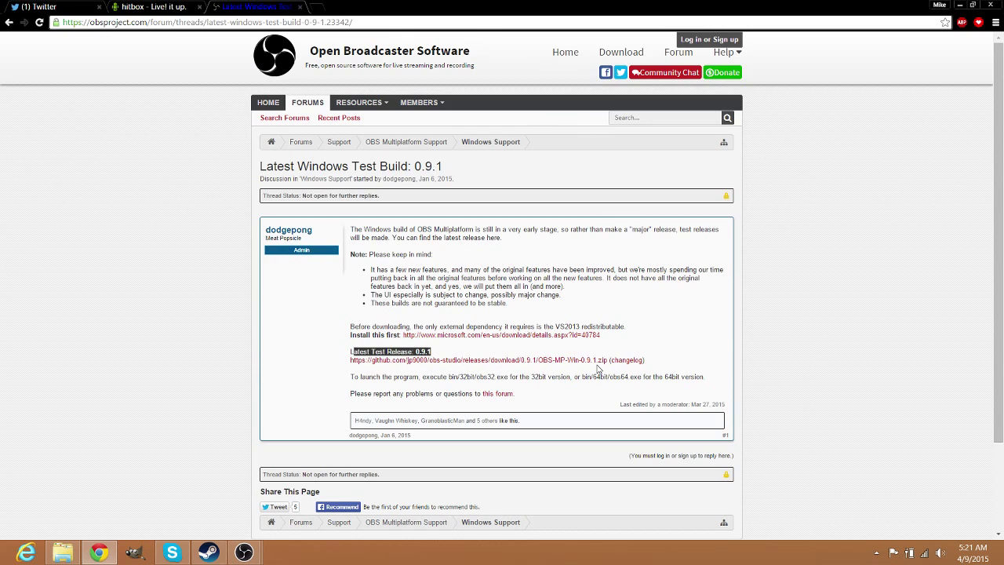
left_click_drag(656, 363, 442, 352)
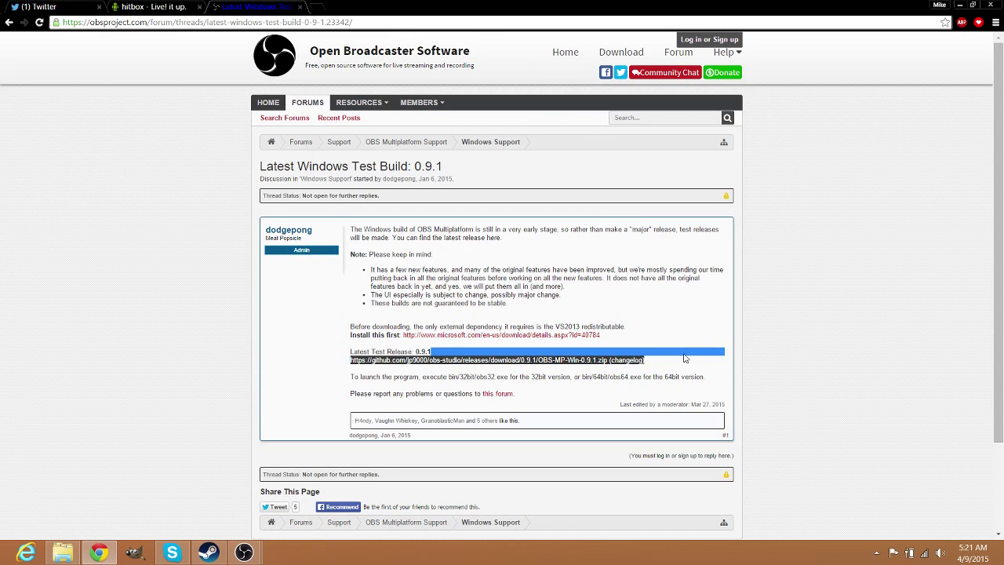
left_click(647, 36)
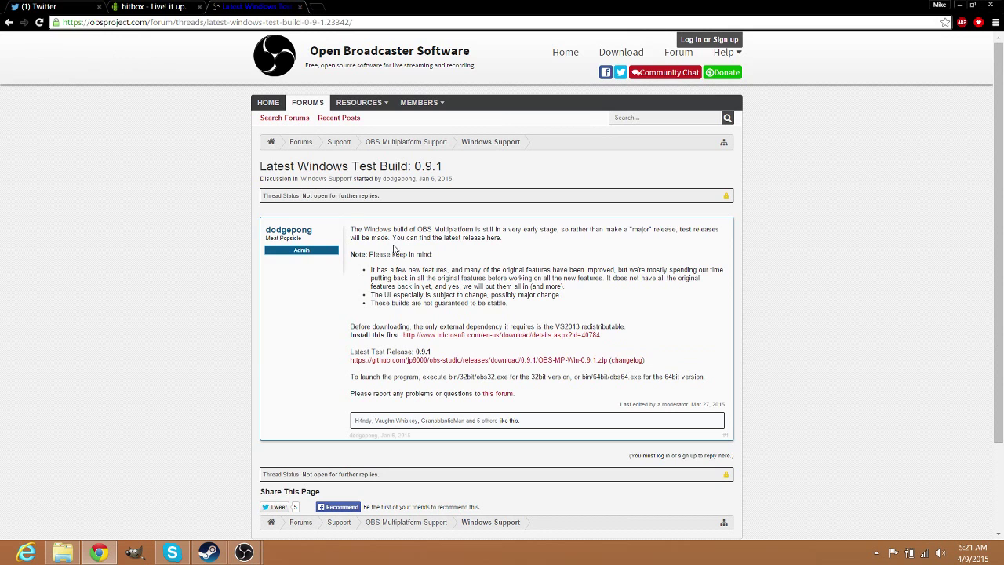
Close the forum tab, hide Chrome, and open the desktop OBS folder to inspect the 0.9.1 zip.
left_click(298, 7)
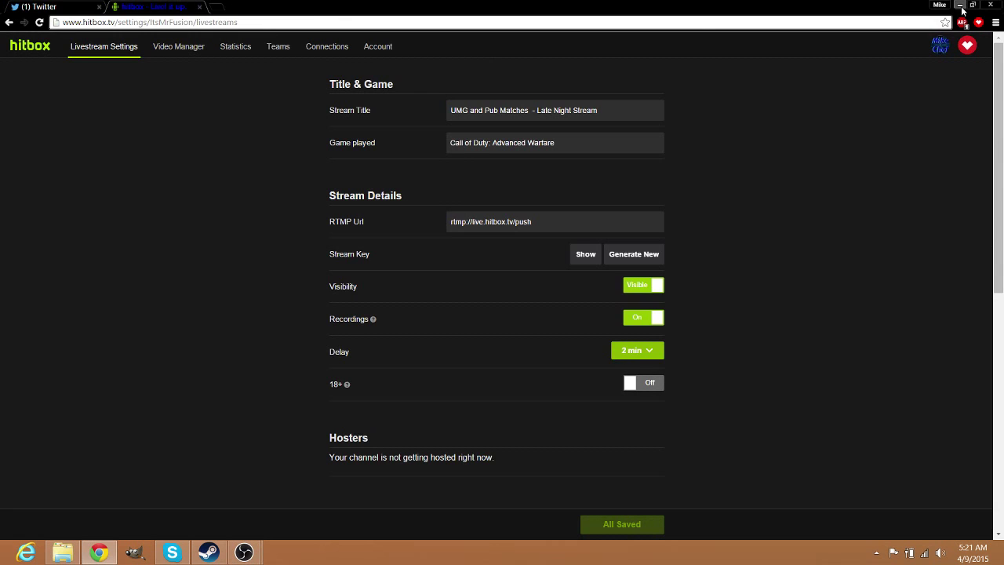
left_click(960, 6)
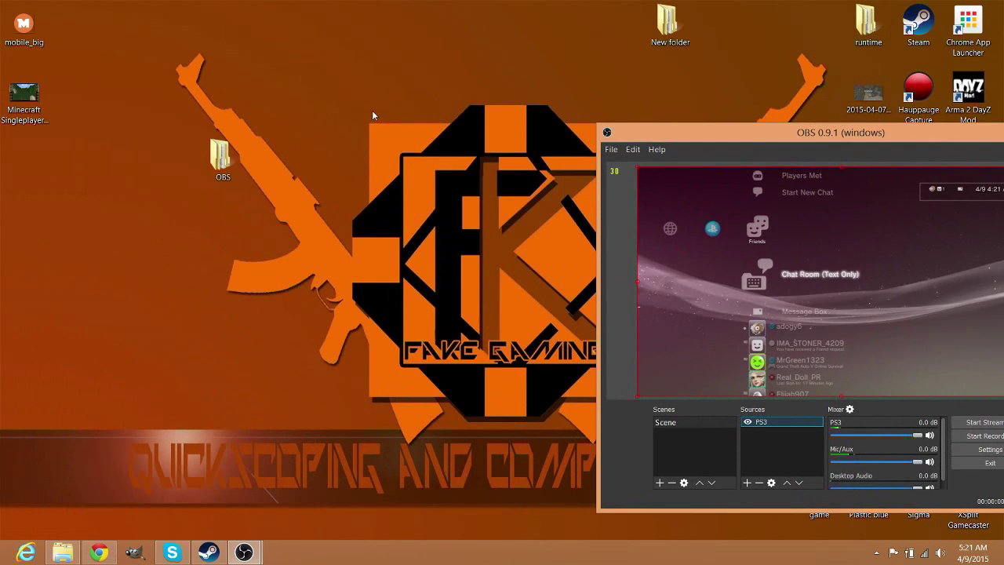
double_click(221, 157)
left_click(177, 102)
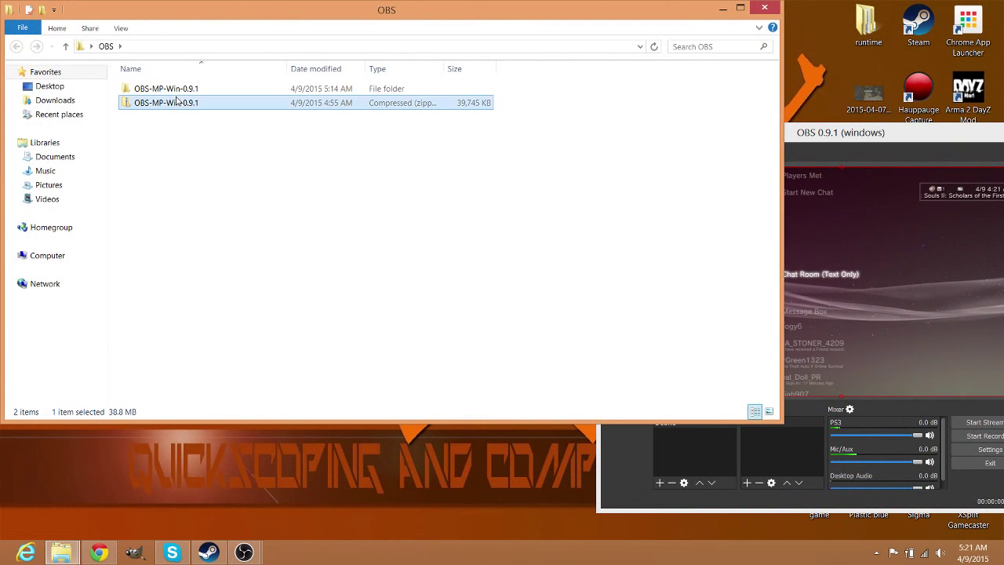
left_click(180, 92)
left_click(142, 107)
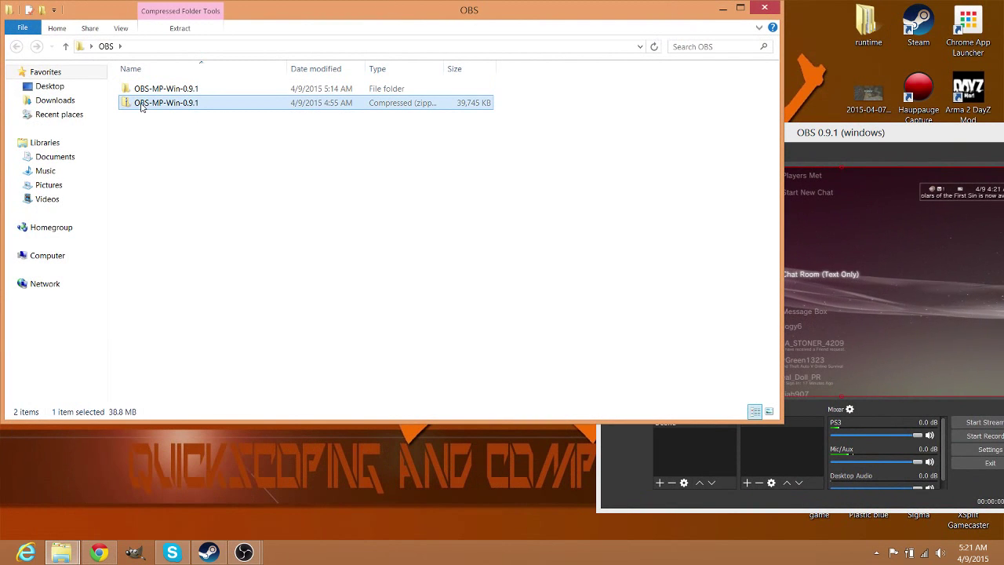
right_click(155, 104)
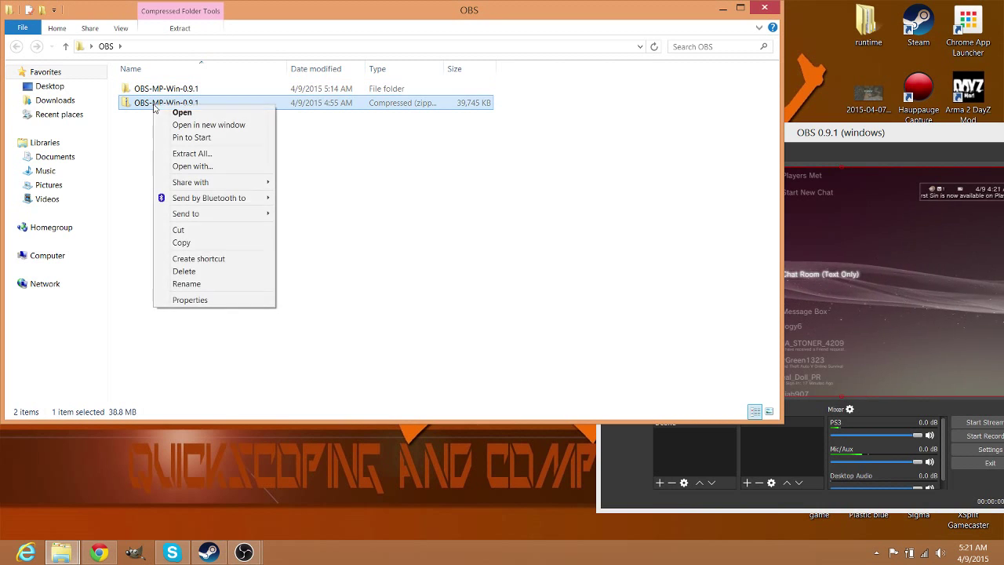
Reopen the OBS folder, nudge the window right, and select the OBS-MP-Win-0.9.1 folder.
left_click(722, 9)
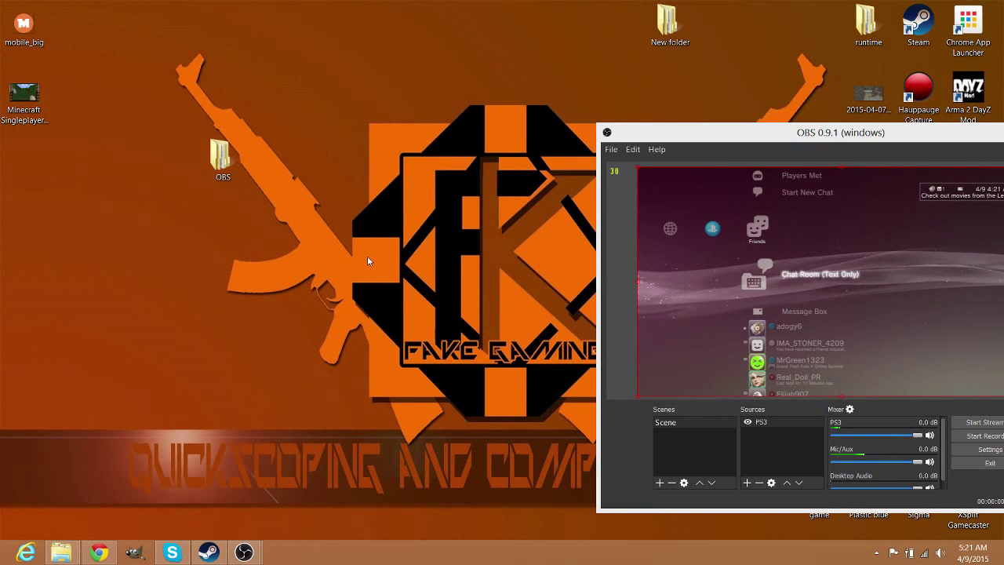
right_click(385, 91)
left_click(447, 329)
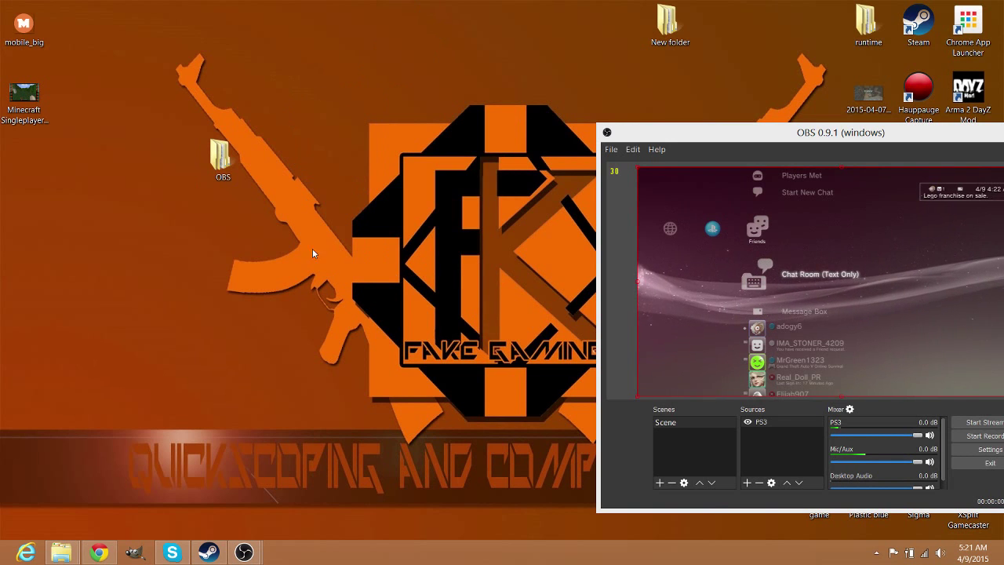
double_click(223, 161)
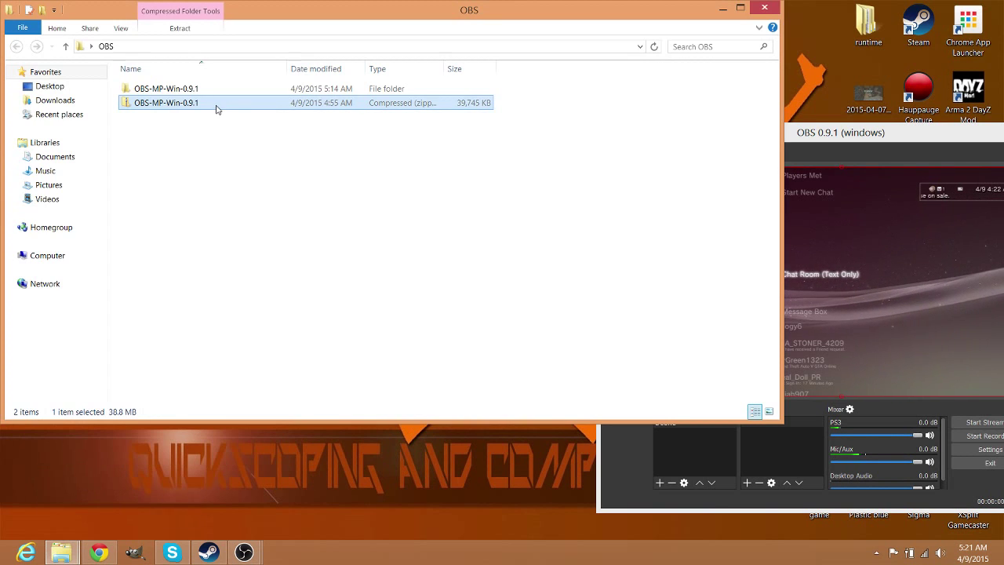
left_click_drag(438, 16, 470, 16)
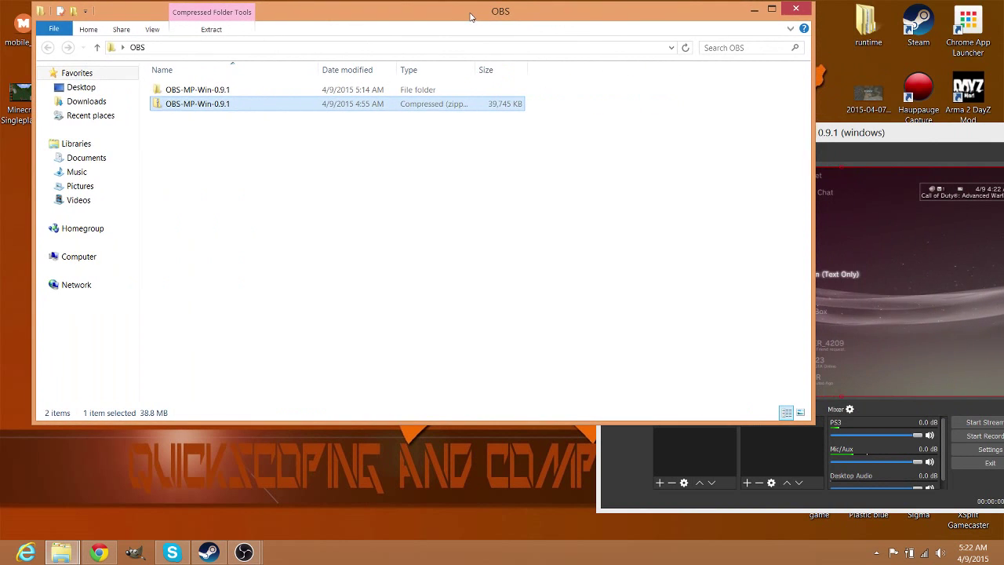
right_click(213, 101)
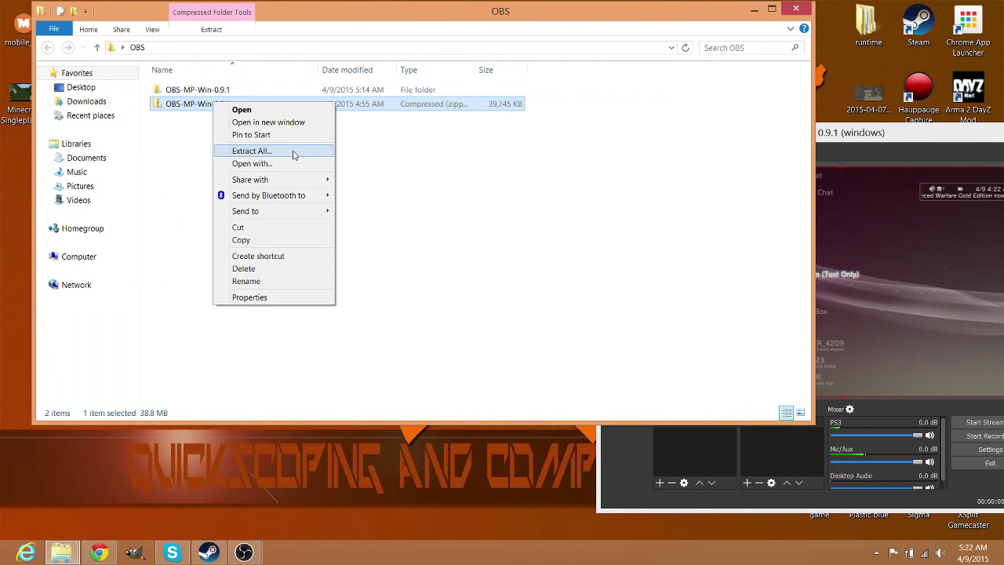
left_click(217, 92)
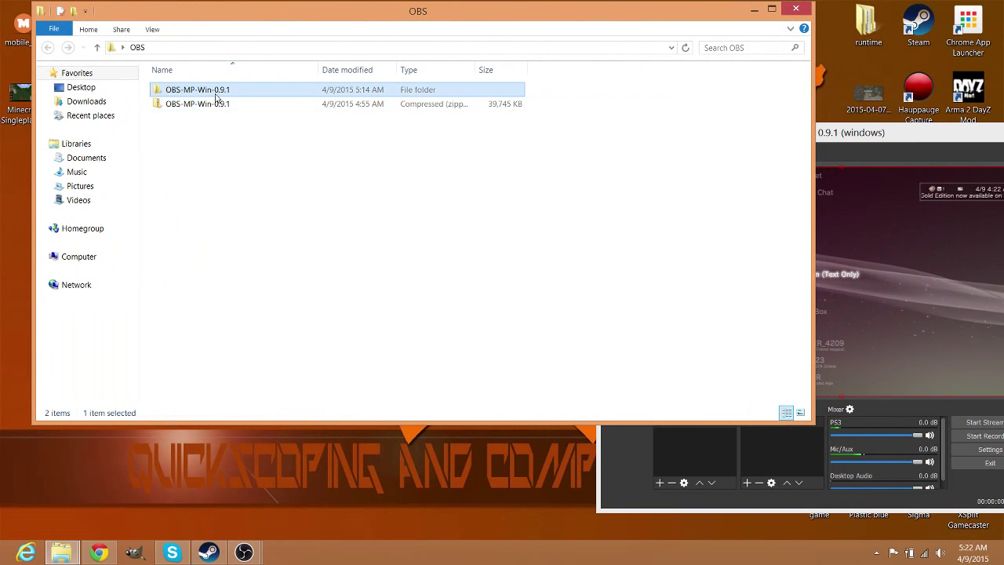
Go into OBS-MP-Win-0.9.1\bin\32bit, select obs32, and close the old OBS window.
double_click(218, 93)
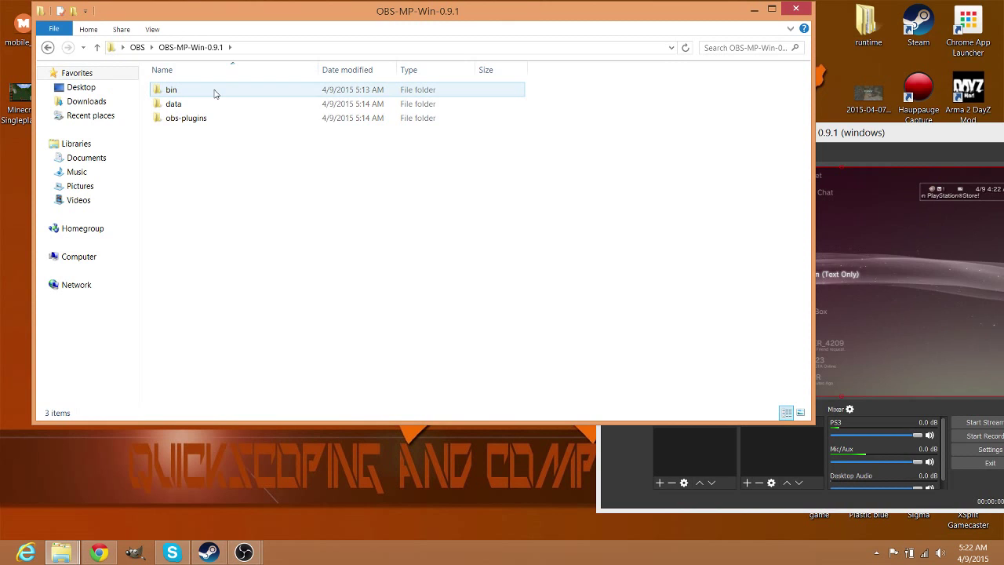
double_click(214, 93)
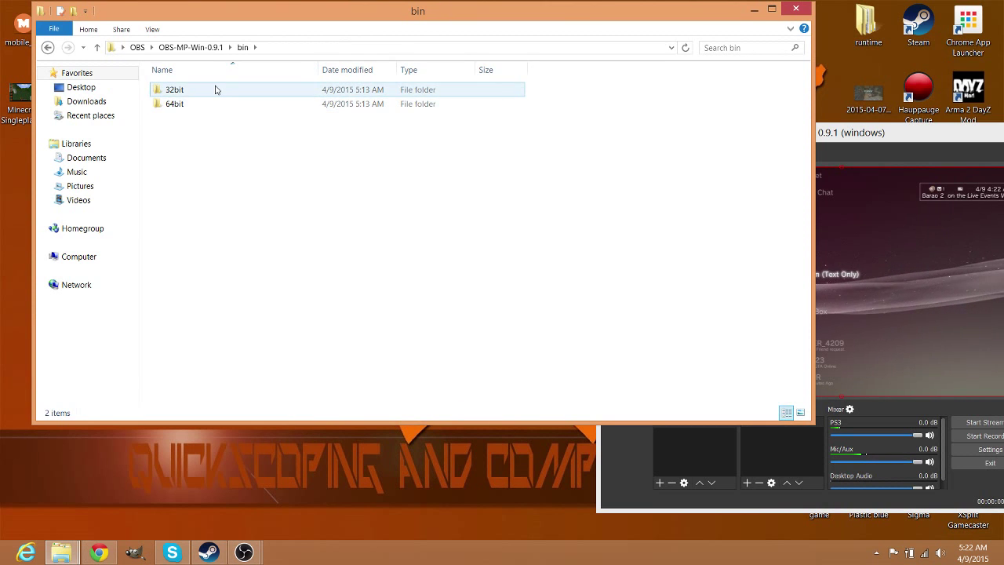
double_click(216, 90)
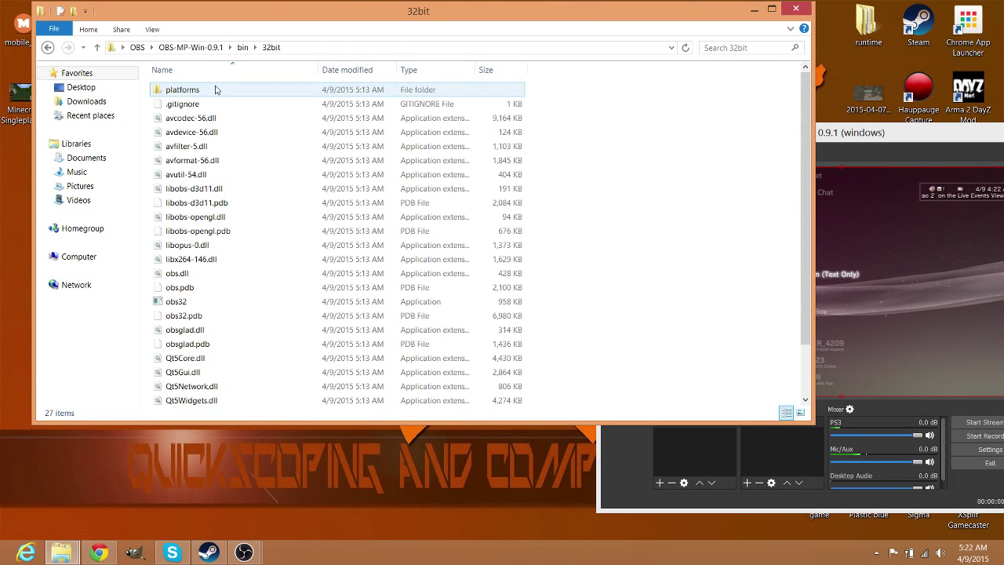
left_click(216, 307)
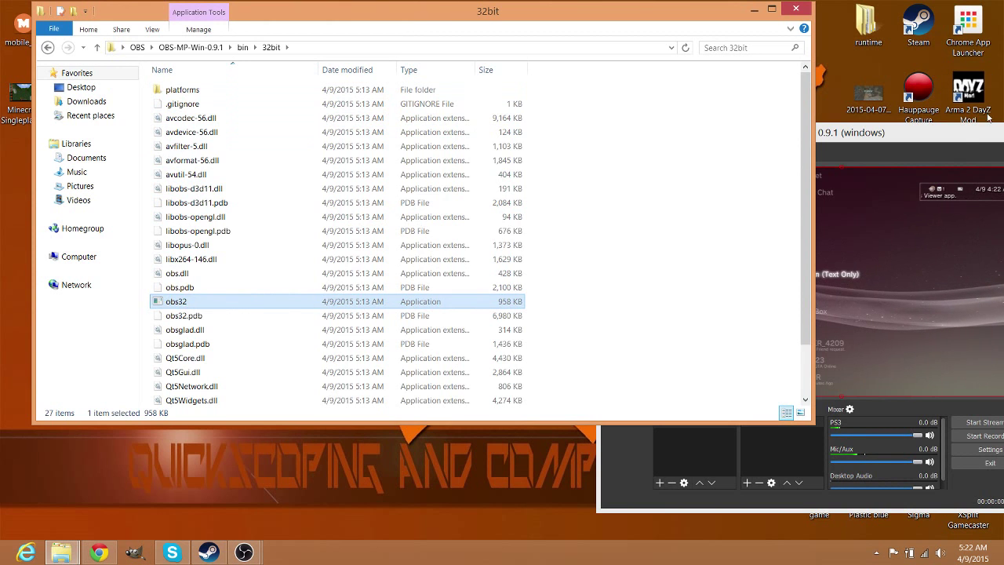
left_click_drag(877, 132, 502, 128)
left_click(811, 128)
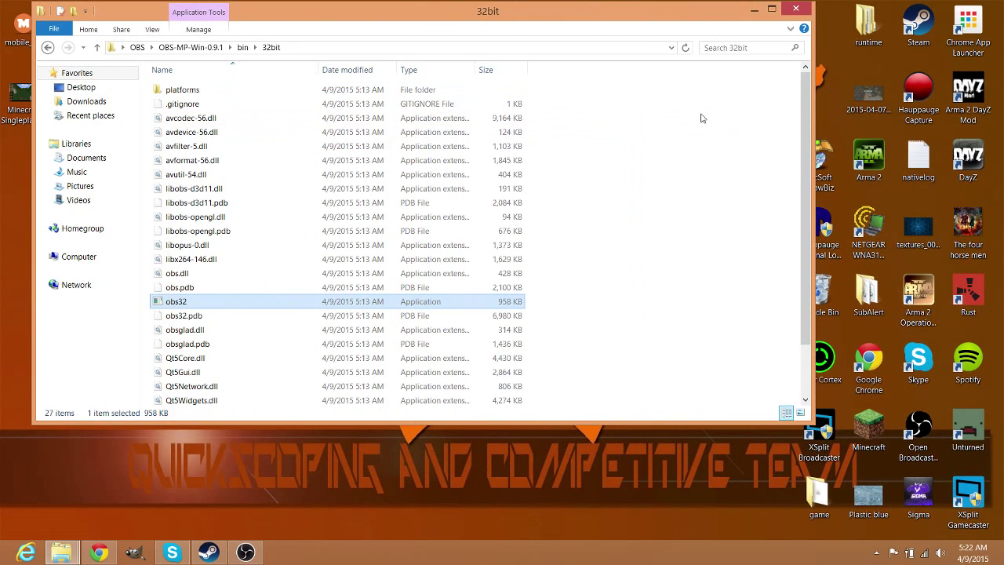
Launch OBS 0.9.1 from obs32, close the extra folder window, and move OBS higher.
double_click(309, 301)
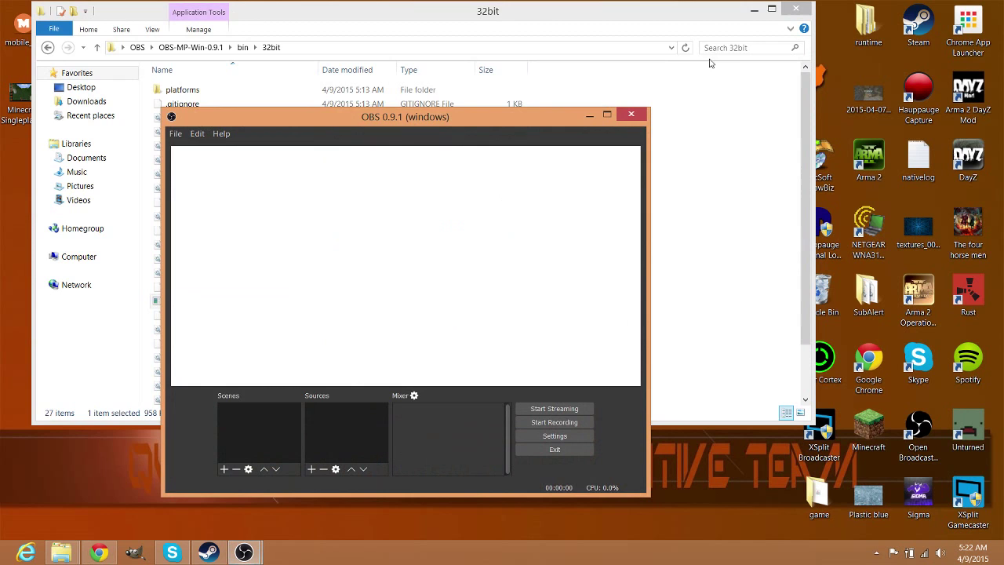
left_click(754, 9)
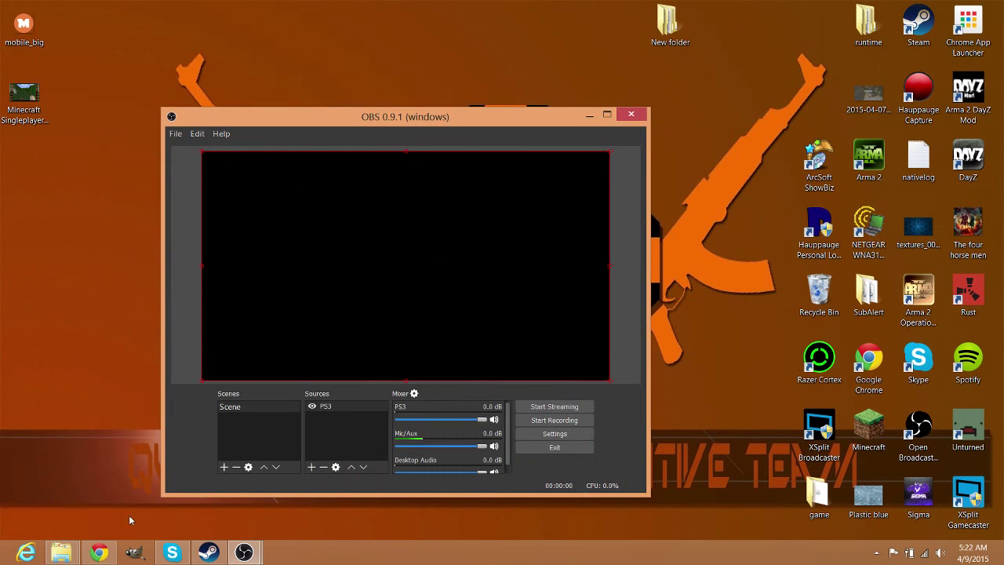
mouse_move(61, 553)
left_click(285, 444)
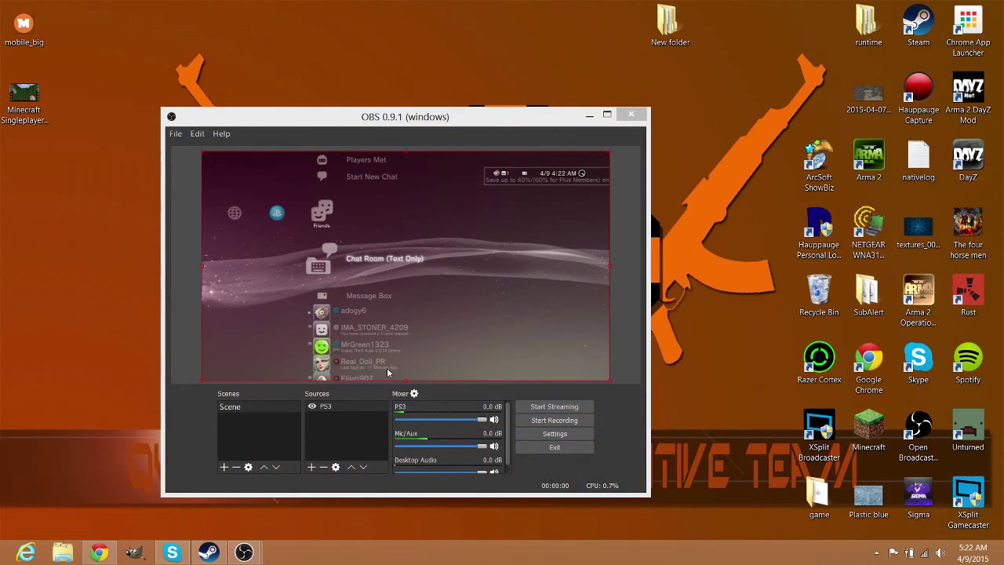
left_click_drag(408, 116, 435, 53)
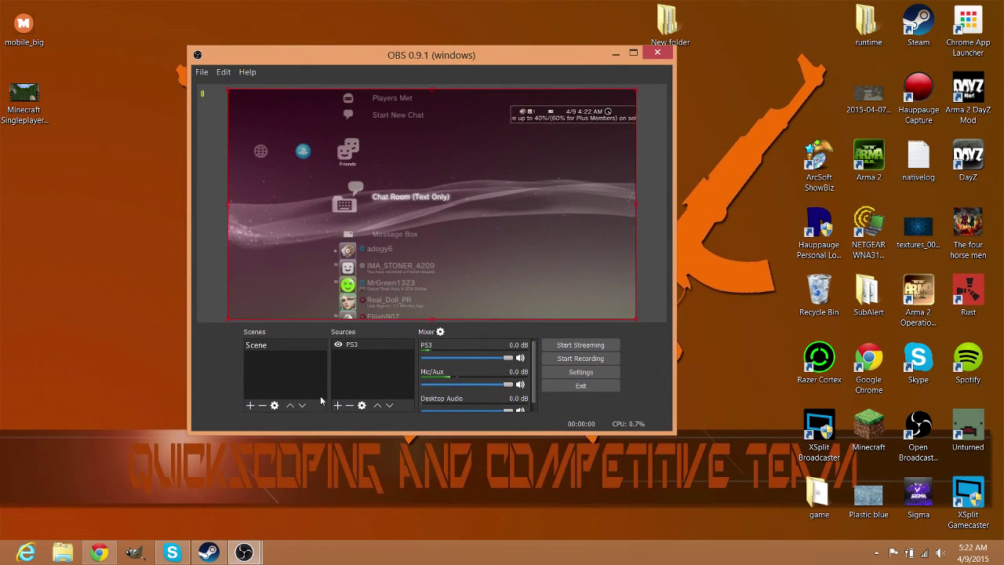
Remove the PS3 source from the scene and confirm with Yes.
right_click(354, 351)
mouse_move(388, 358)
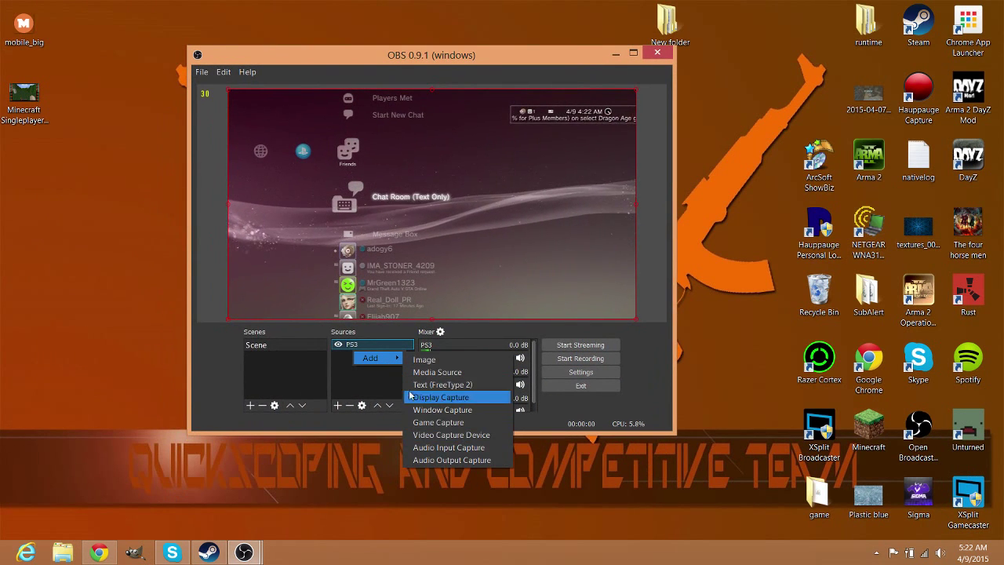
left_click(353, 349)
right_click(351, 348)
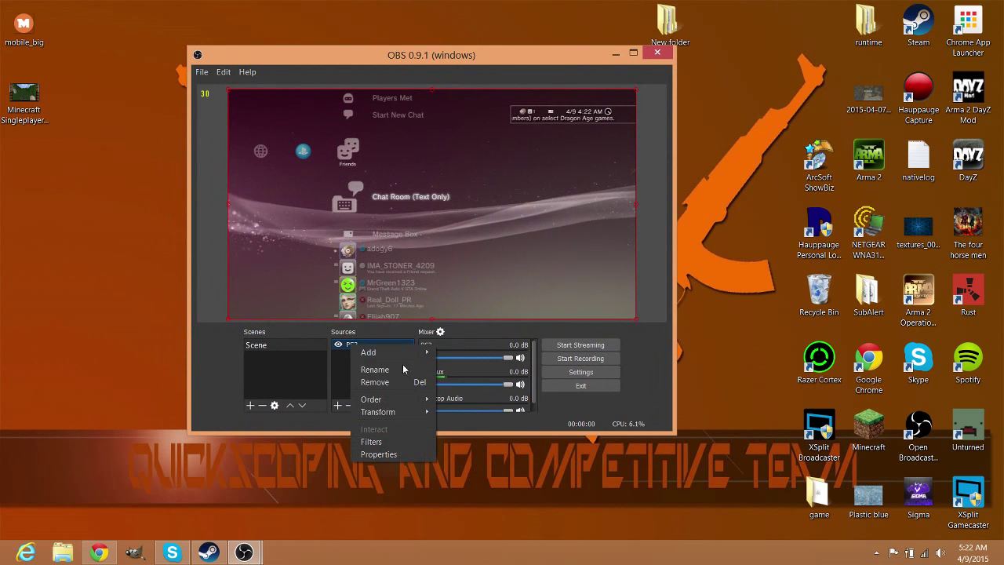
left_click(375, 381)
left_click(465, 261)
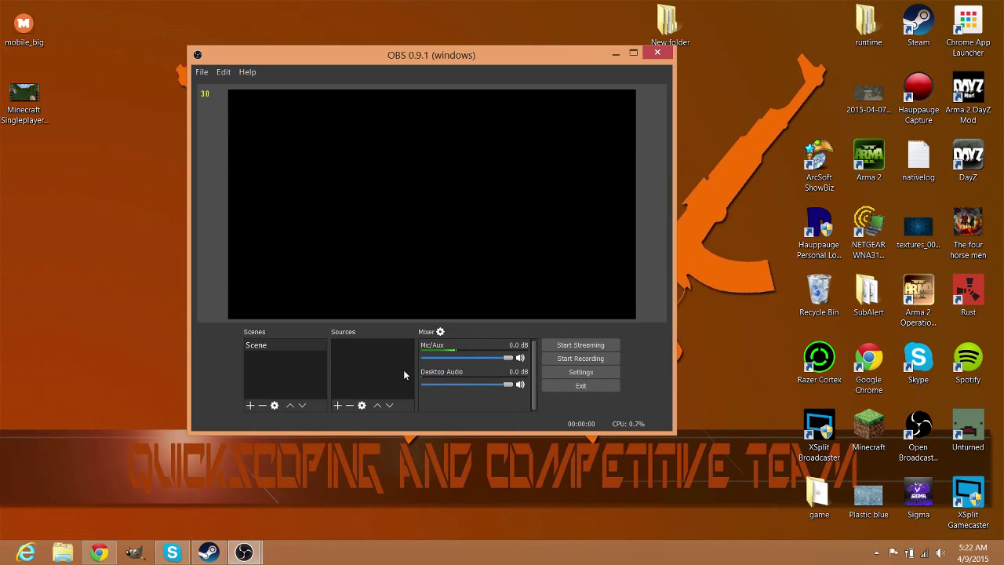
Add a Video Capture Device source named 'Ps3' using the Hauppauge Siena Video Capture device.
right_click(380, 362)
mouse_move(423, 370)
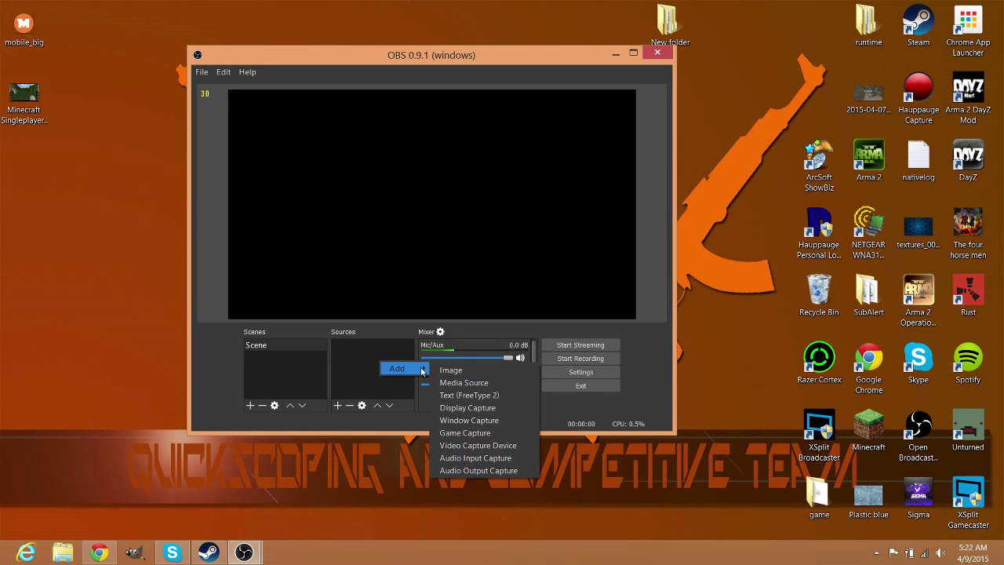
left_click(500, 446)
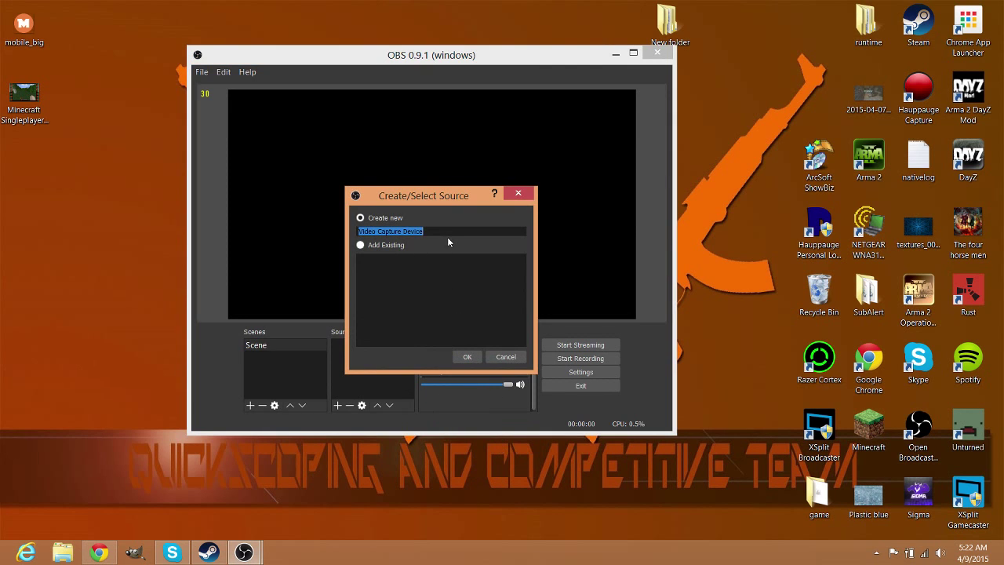
type("Ps3")
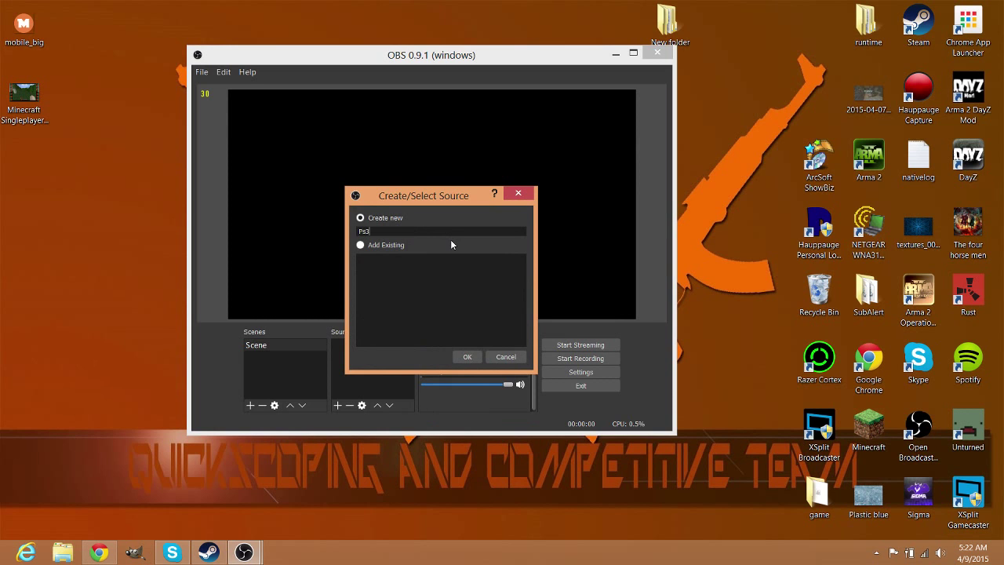
left_click(467, 357)
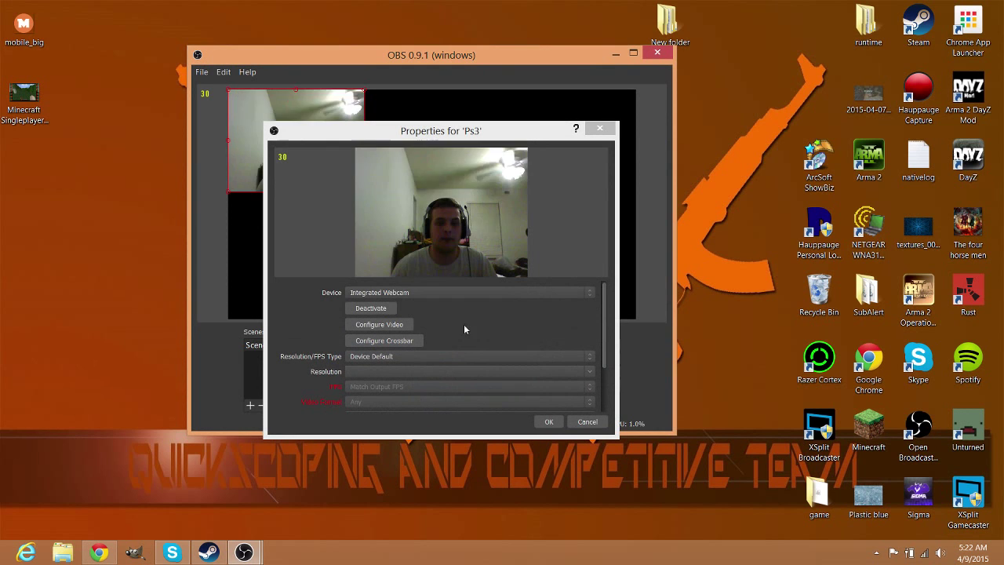
left_click(423, 292)
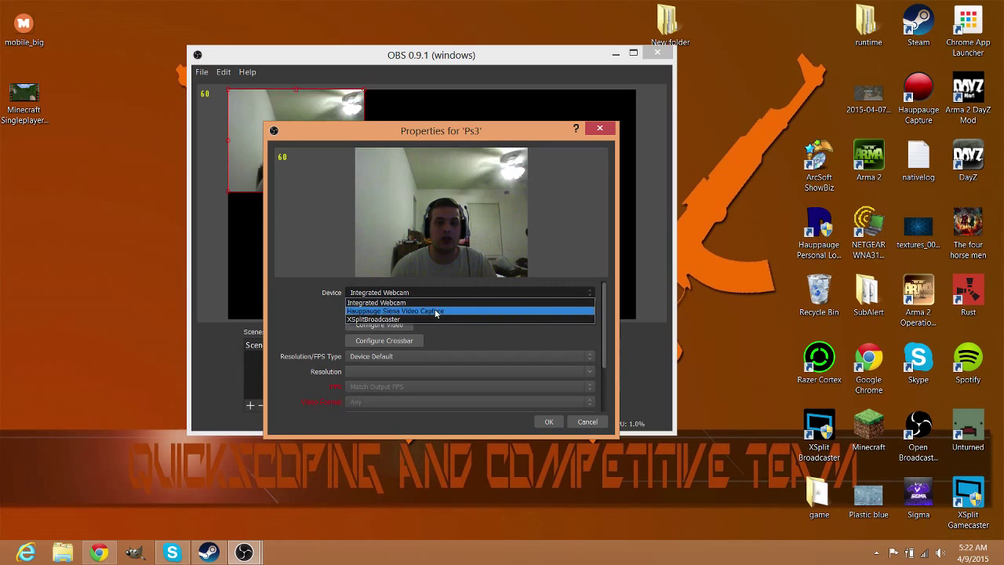
left_click(432, 313)
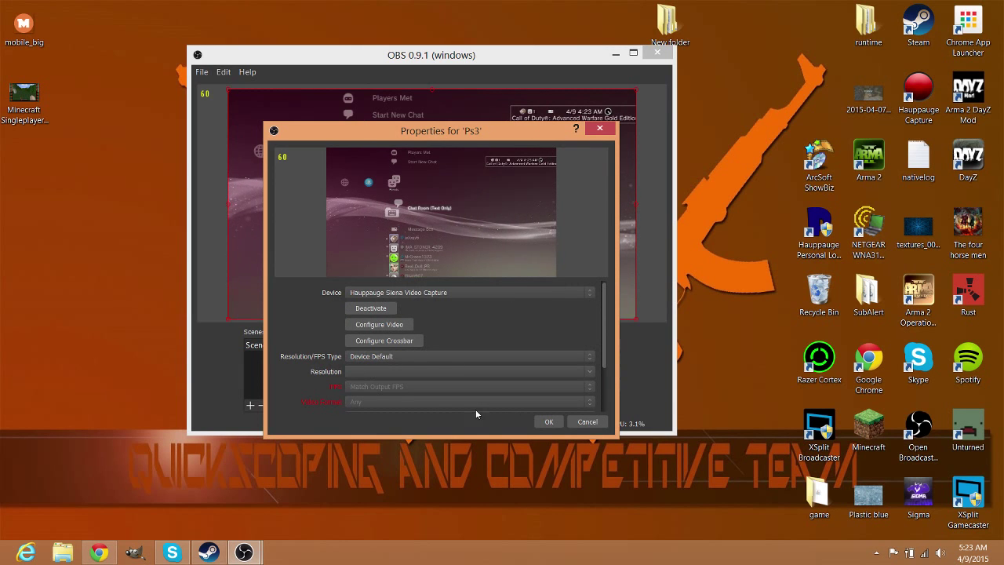
left_click(547, 422)
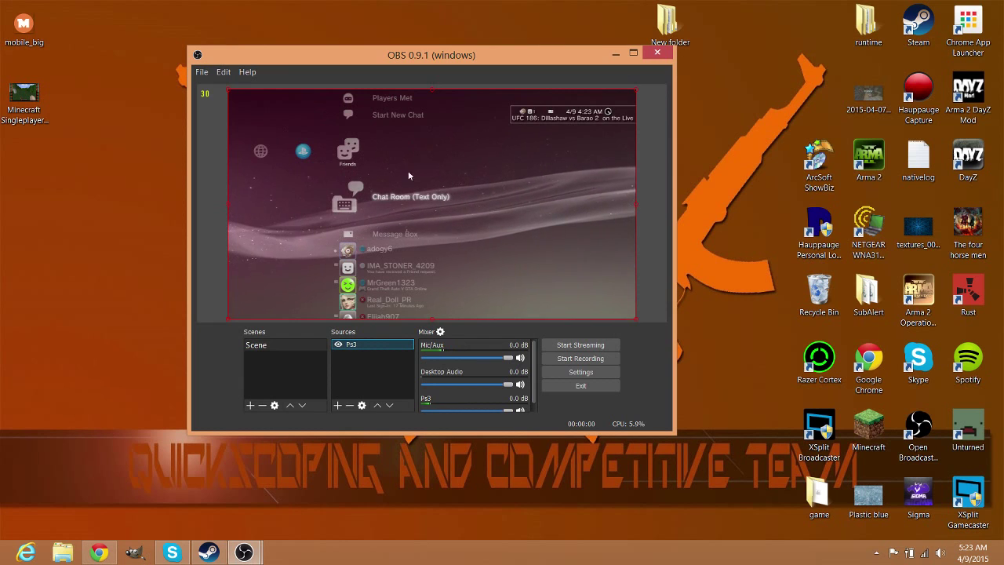
Adjust the Ps3 capture's edges, then apply Transform > Stretch to screen.
left_click_drag(637, 204, 568, 186)
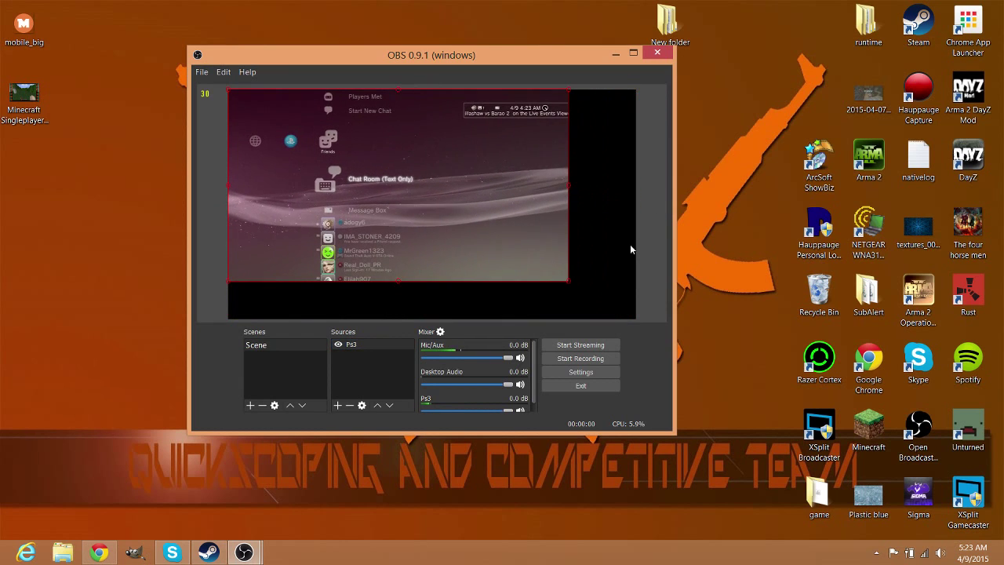
left_click_drag(421, 183, 440, 194)
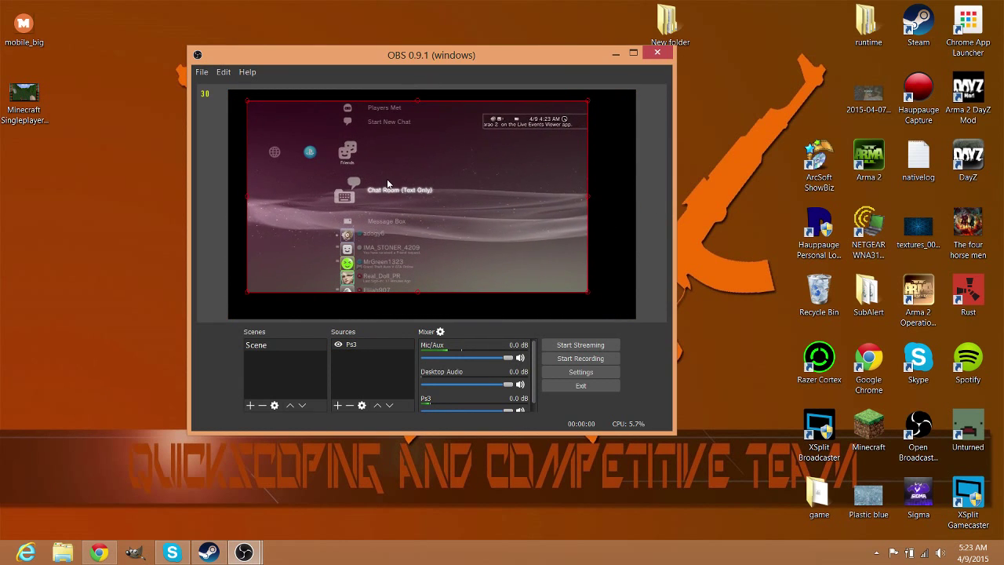
right_click(379, 345)
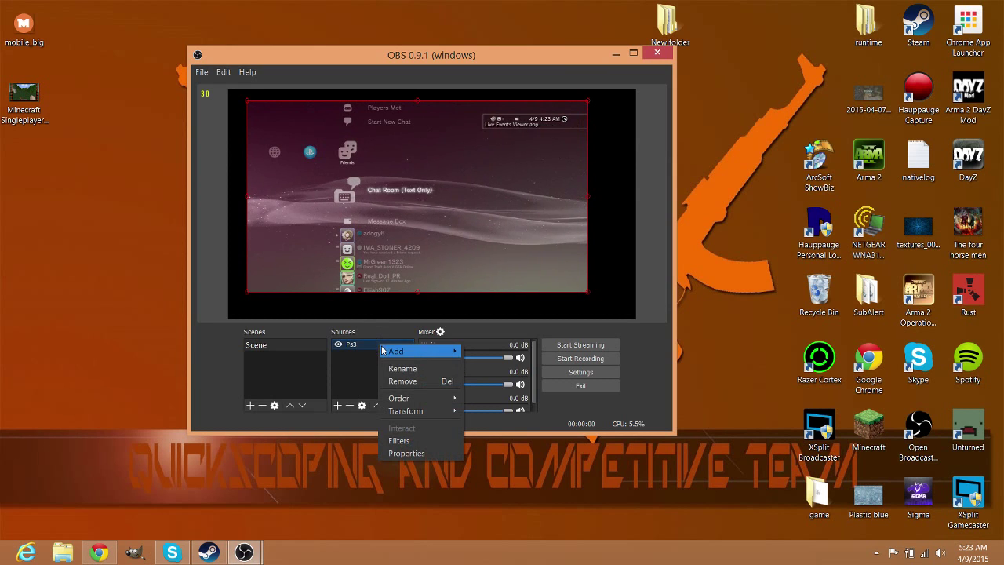
mouse_move(423, 412)
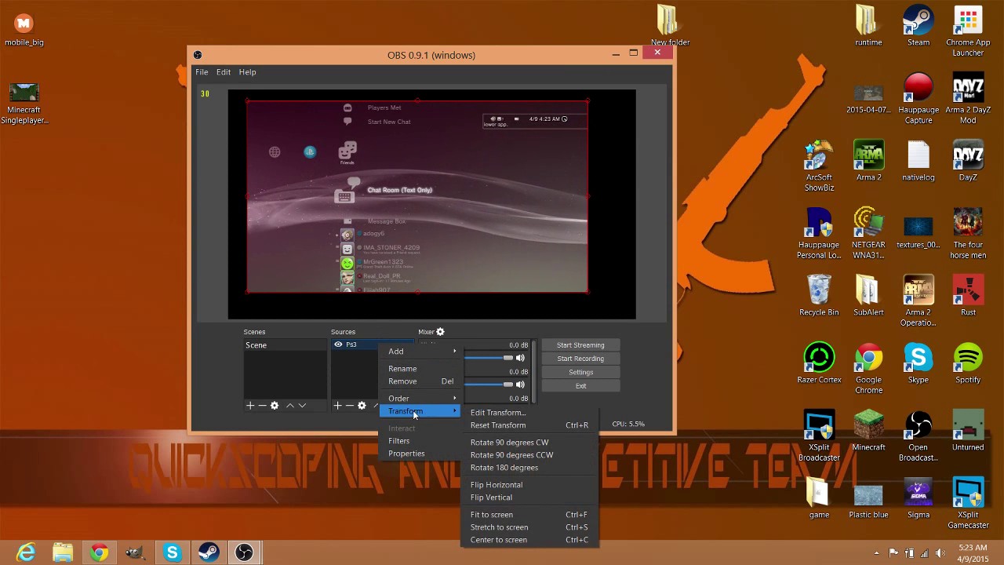
left_click(537, 524)
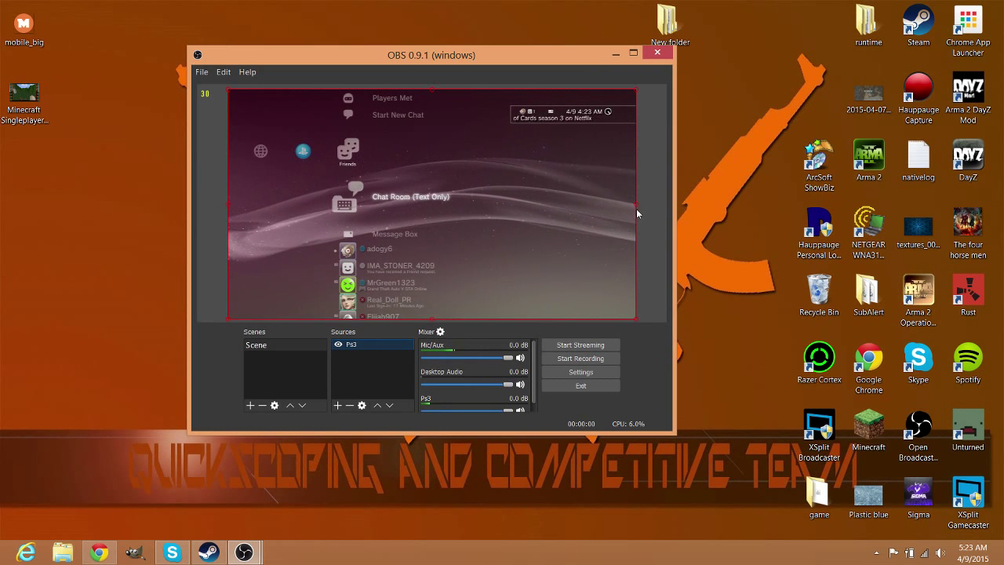
Drag the Ps3 capture's edges so it covers the whole preview canvas.
left_click_drag(634, 204, 481, 176)
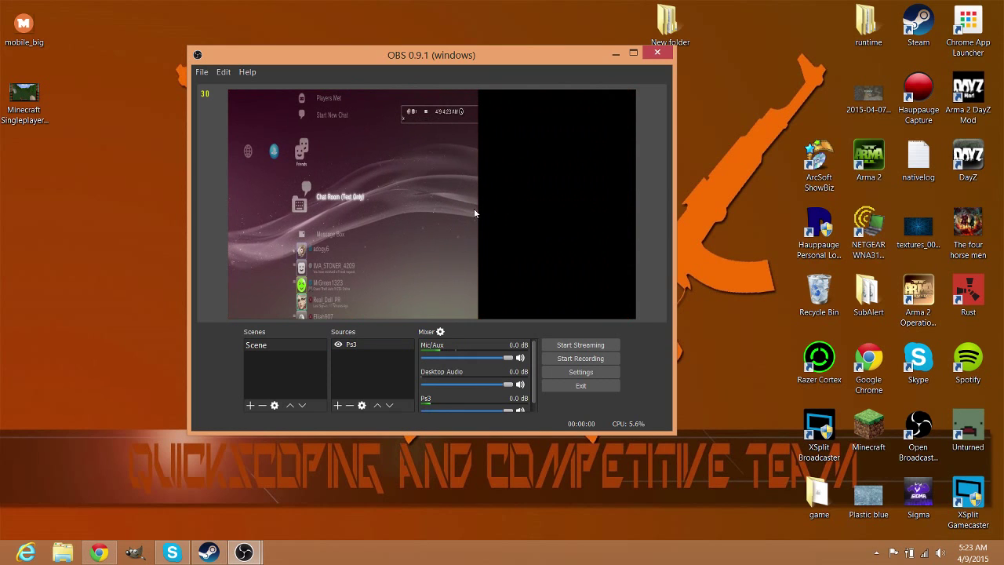
mouse_move(479, 207)
left_mouse_down()
mouse_move(533, 210)
mouse_move(482, 219)
left_mouse_up()
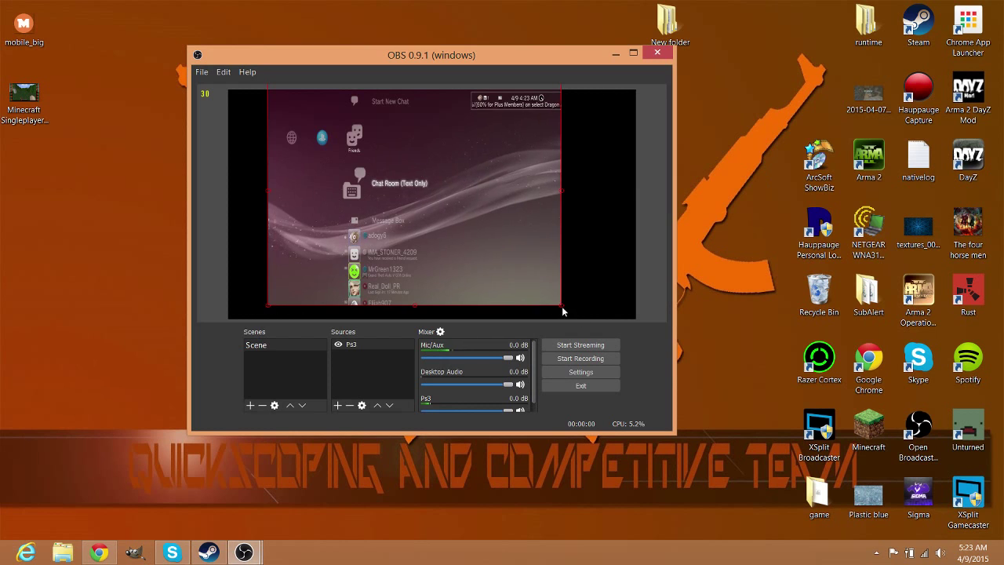
left_click_drag(570, 318, 620, 319)
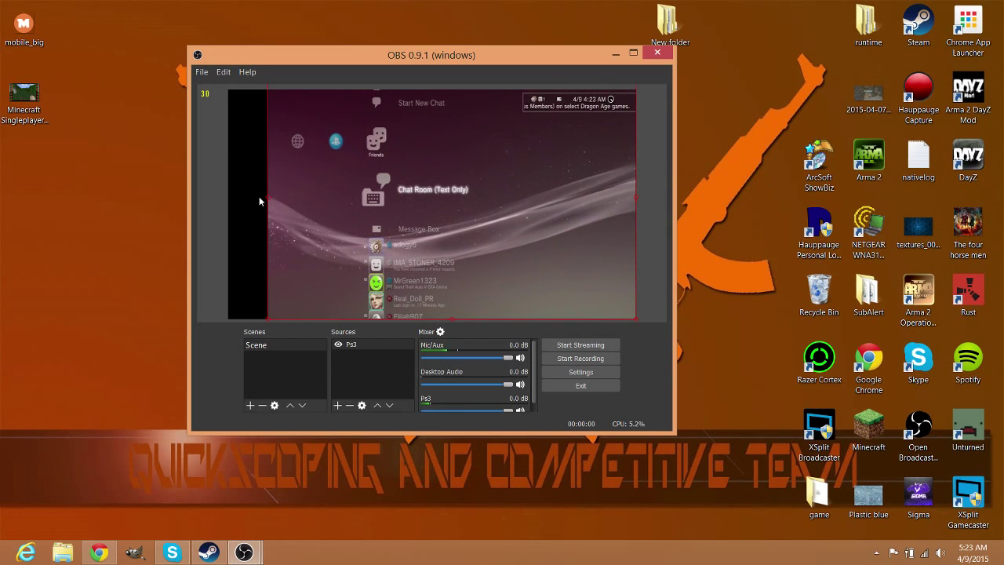
left_click_drag(268, 197, 361, 286)
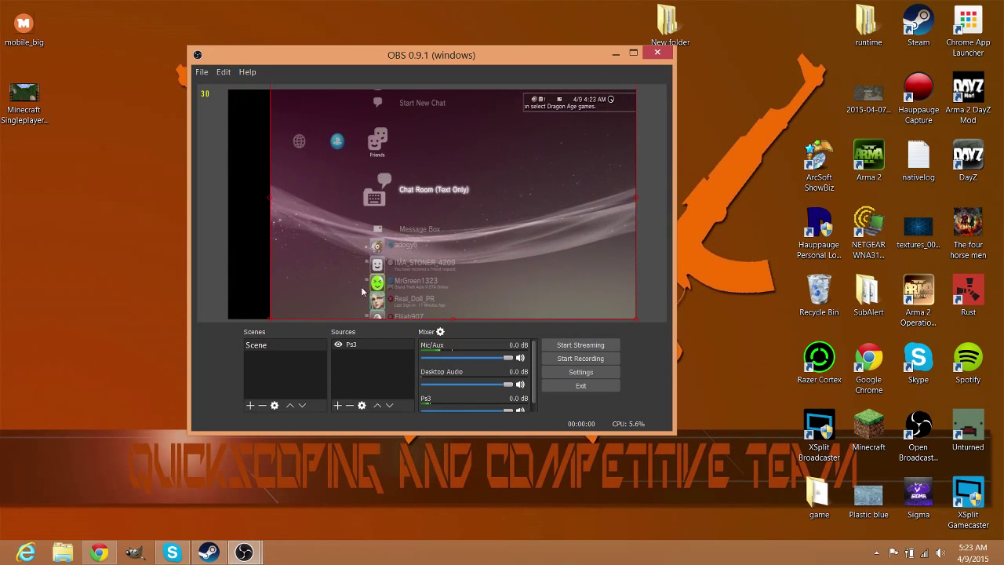
left_click_drag(446, 238, 420, 266)
left_click_drag(427, 113, 428, 92)
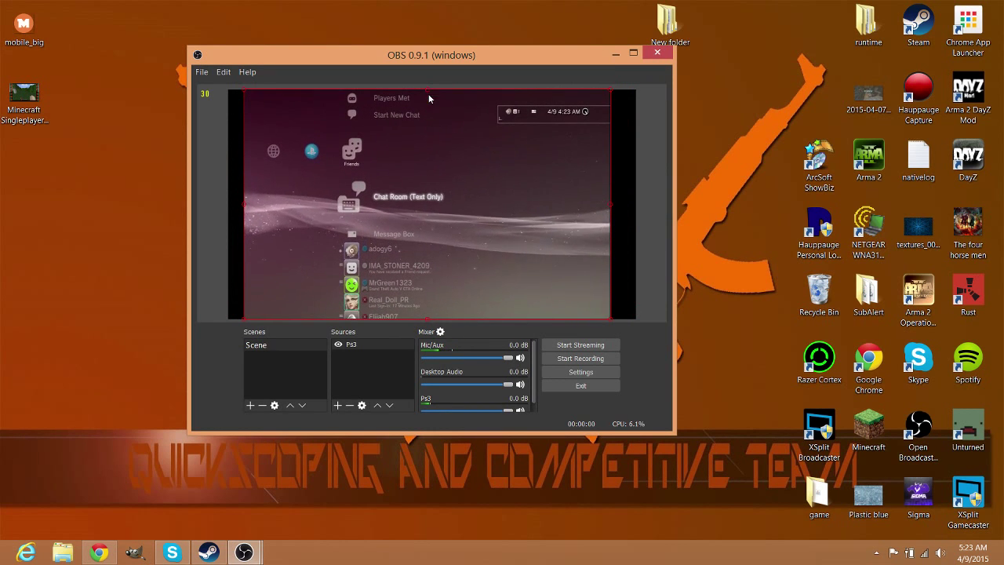
left_click_drag(611, 209, 631, 207)
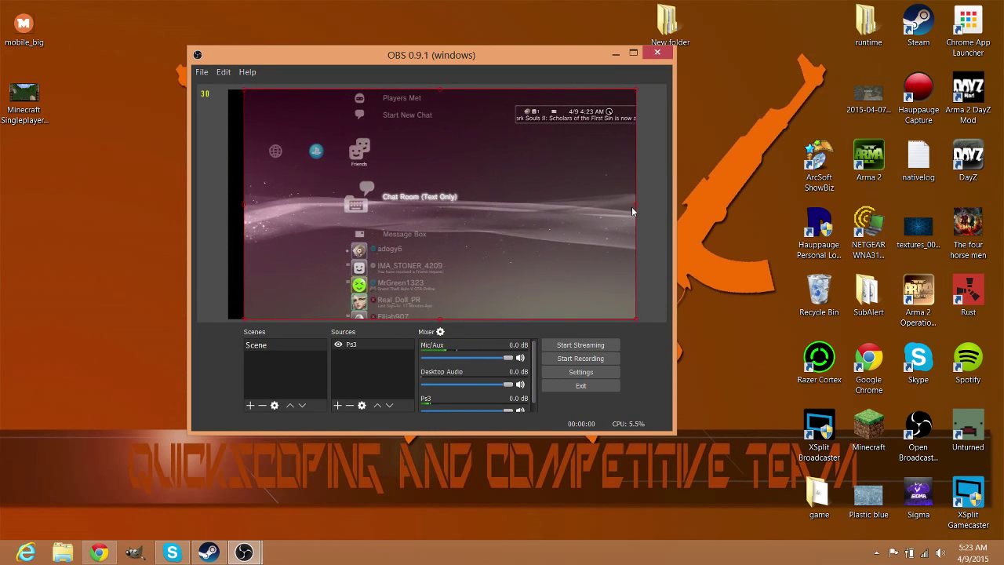
Apply Transform > Fit to screen to the Ps3 source.
right_click(349, 344)
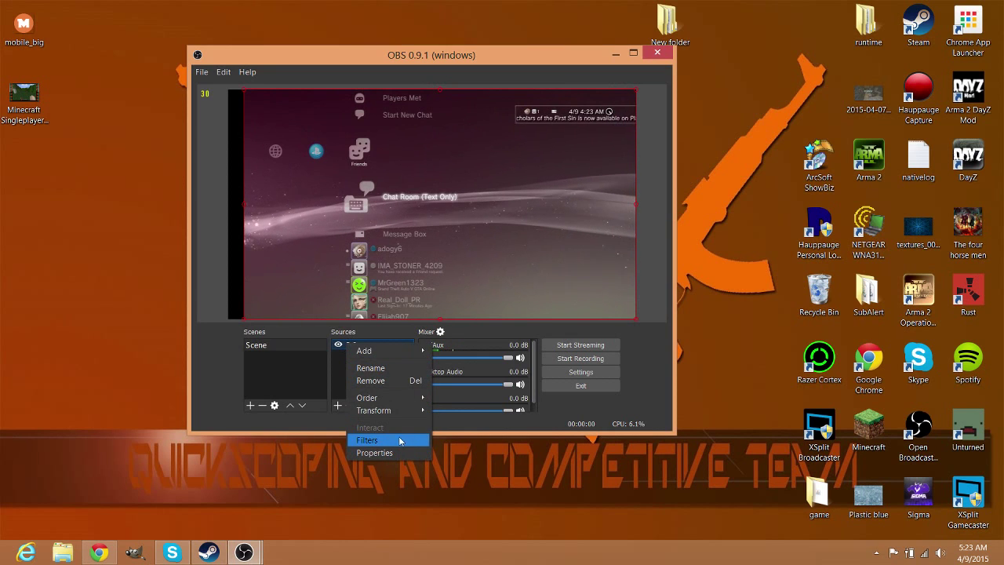
mouse_move(392, 410)
left_click(514, 524)
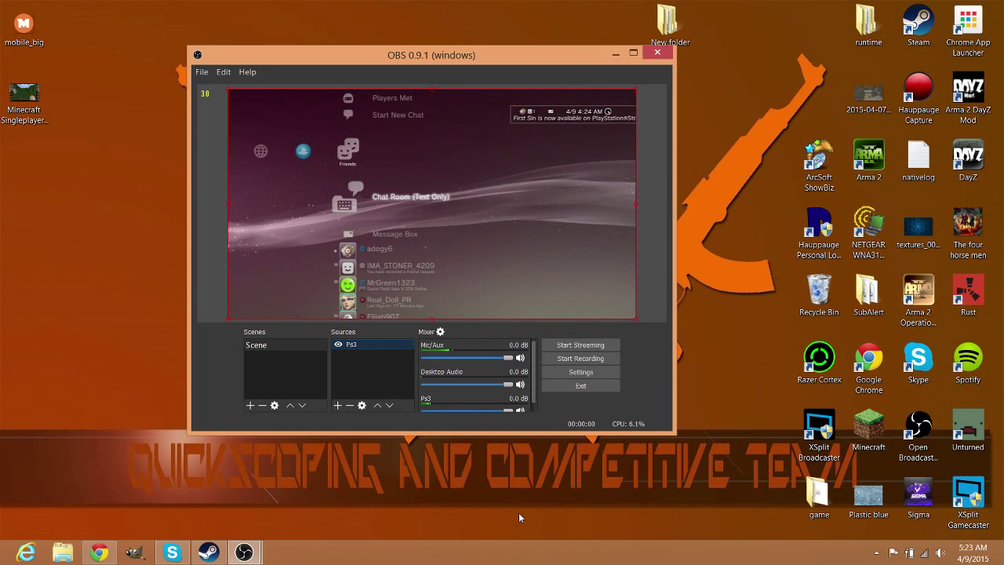
right_click(382, 348)
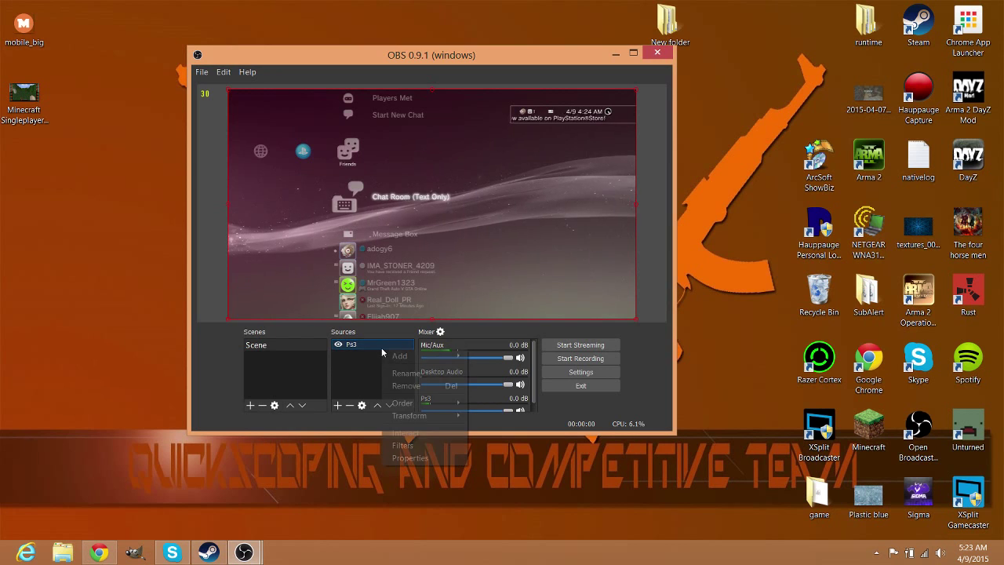
mouse_move(424, 415)
left_click(502, 521)
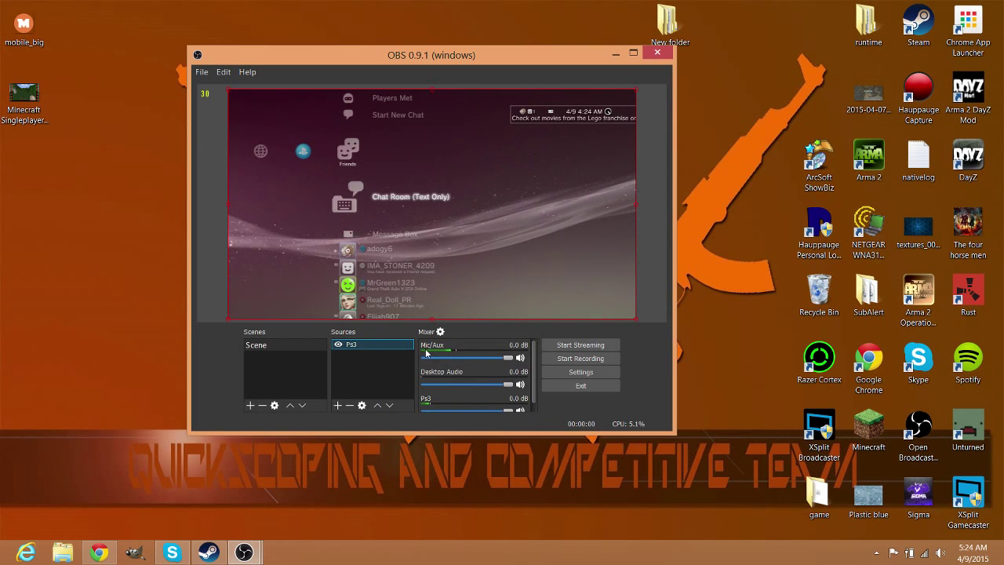
View and close Advanced Audio Properties, then open Settings to the Audio page.
left_click(425, 382)
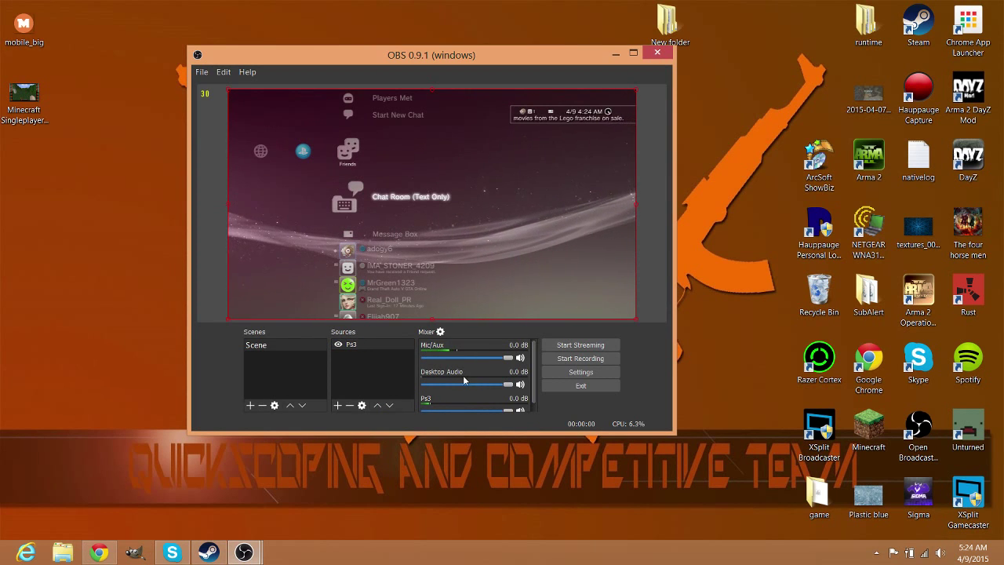
left_click(440, 333)
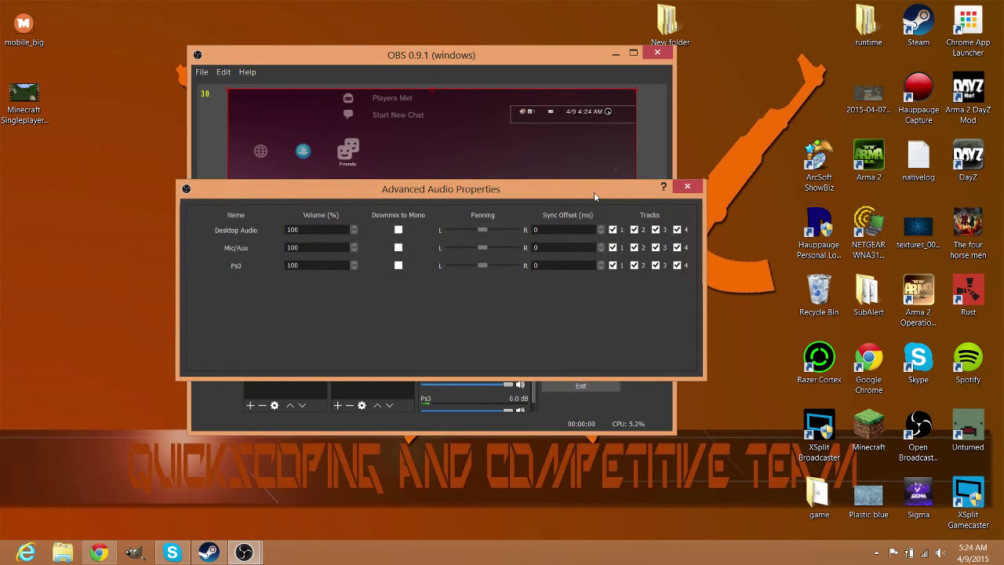
left_click(687, 186)
left_click(222, 72)
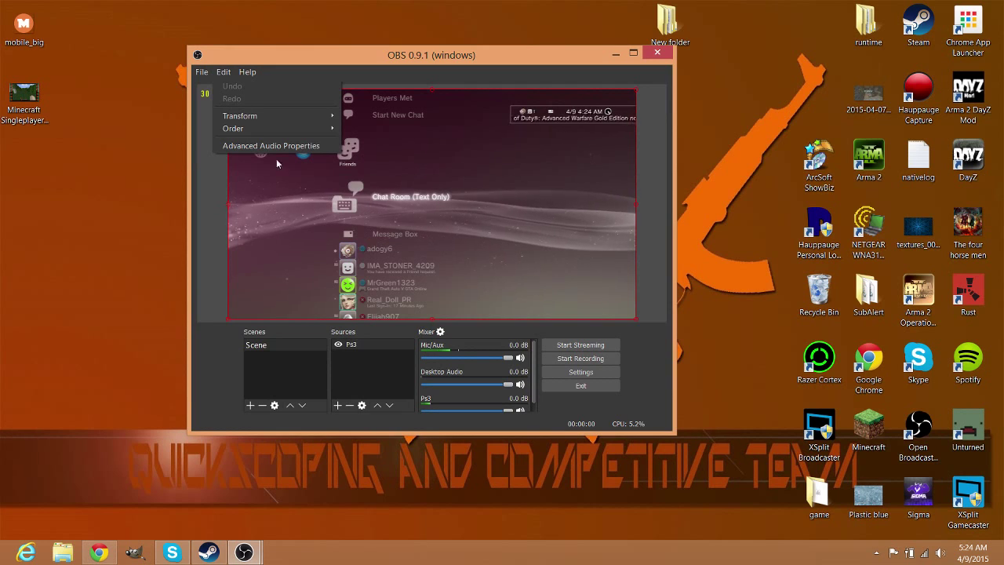
left_click(581, 372)
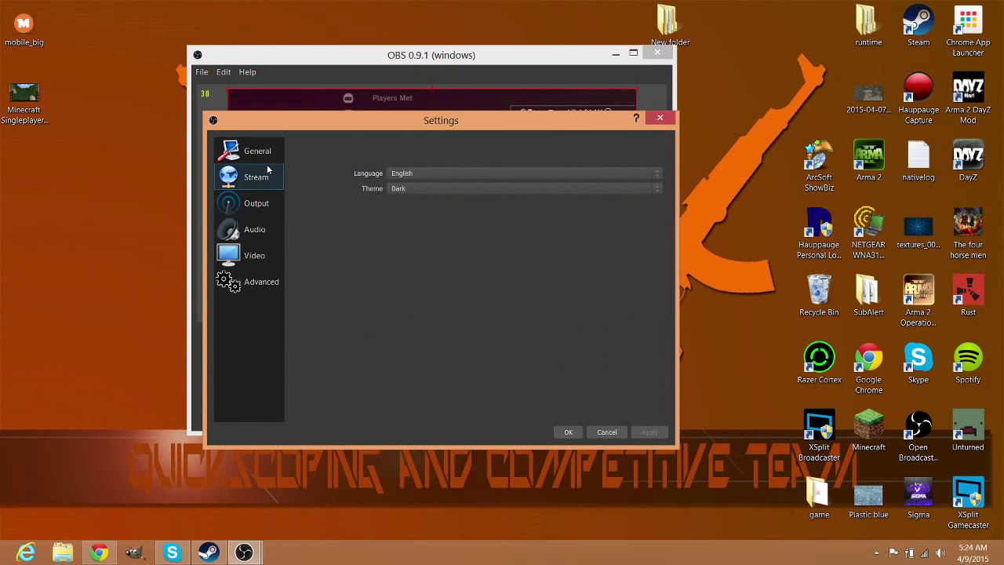
left_click(269, 179)
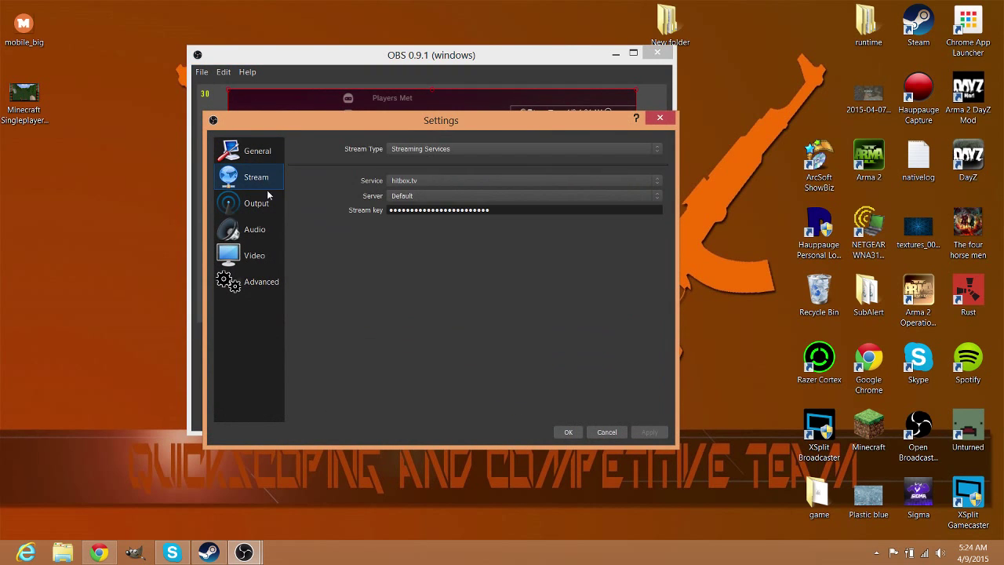
left_click(270, 201)
left_click(265, 228)
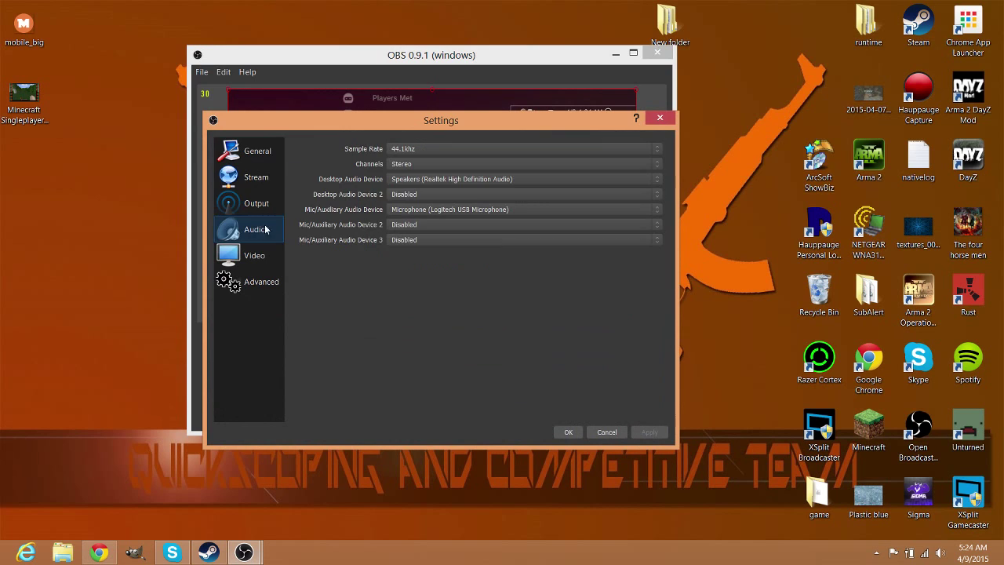
Keep Realtek speakers as desktop audio and leave Desktop Audio Device 2 Disabled.
left_click(407, 182)
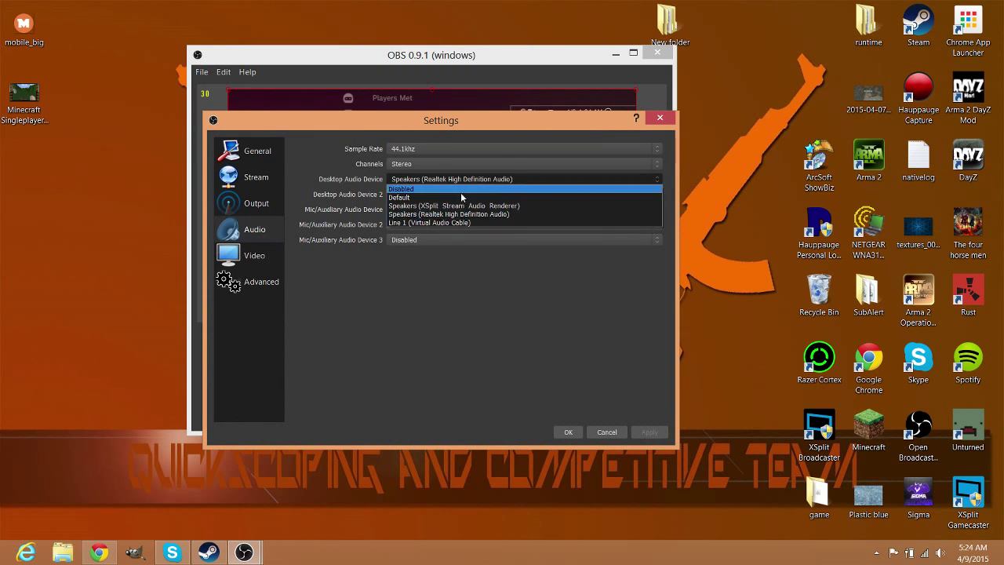
left_click(464, 217)
left_click(412, 193)
left_click(413, 194)
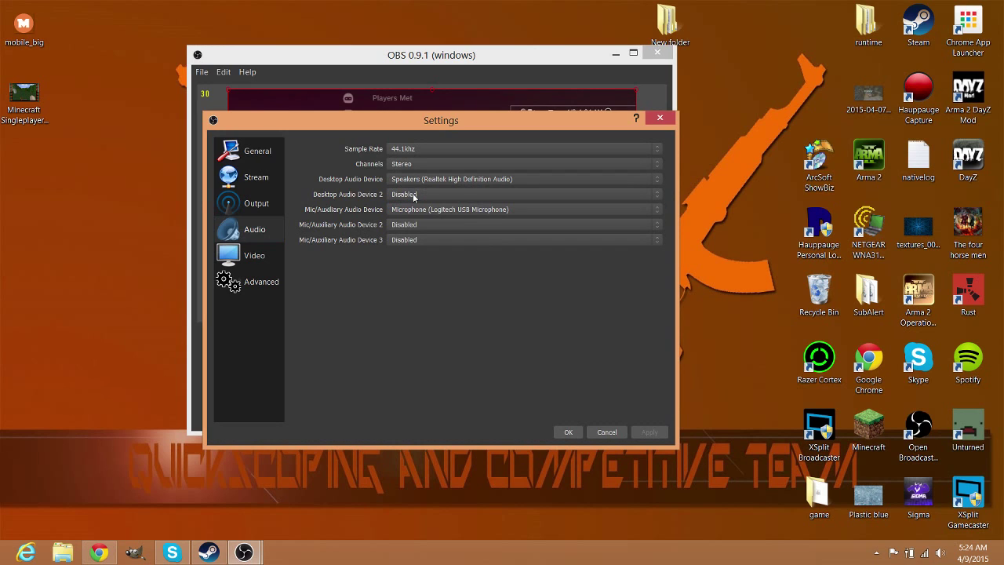
left_click(461, 197)
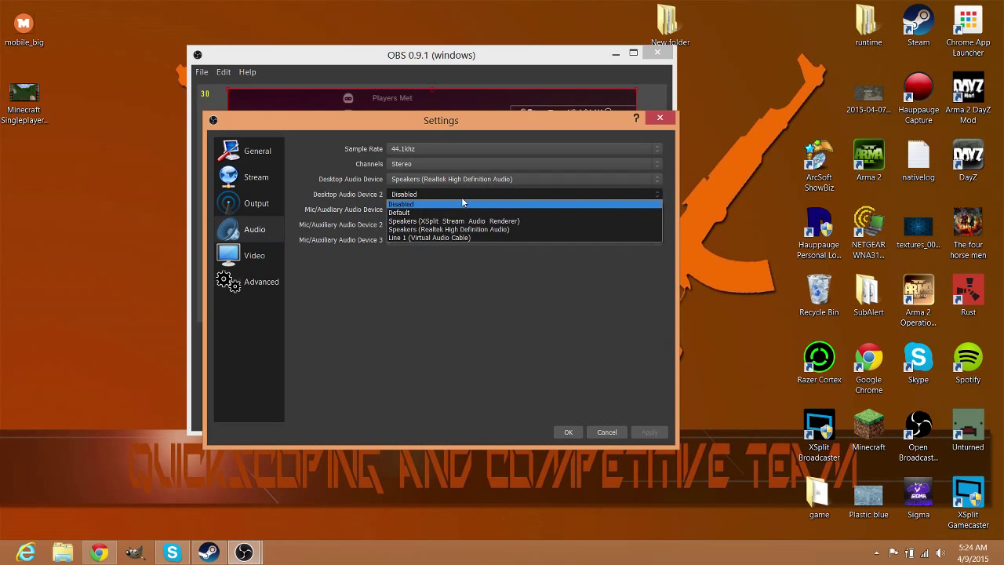
left_click(449, 239)
left_click(439, 198)
left_click(469, 230)
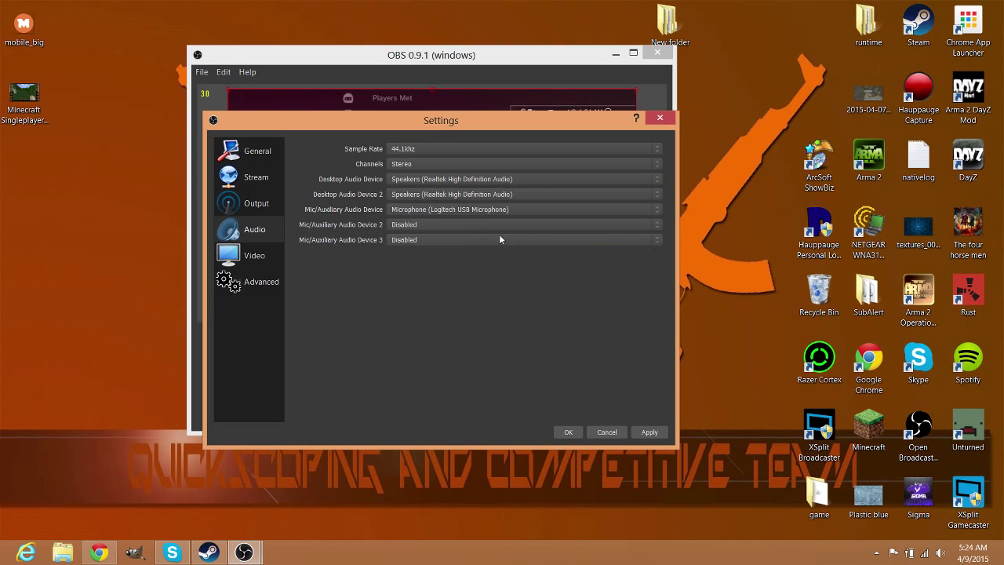
left_click(458, 195)
left_click(469, 209)
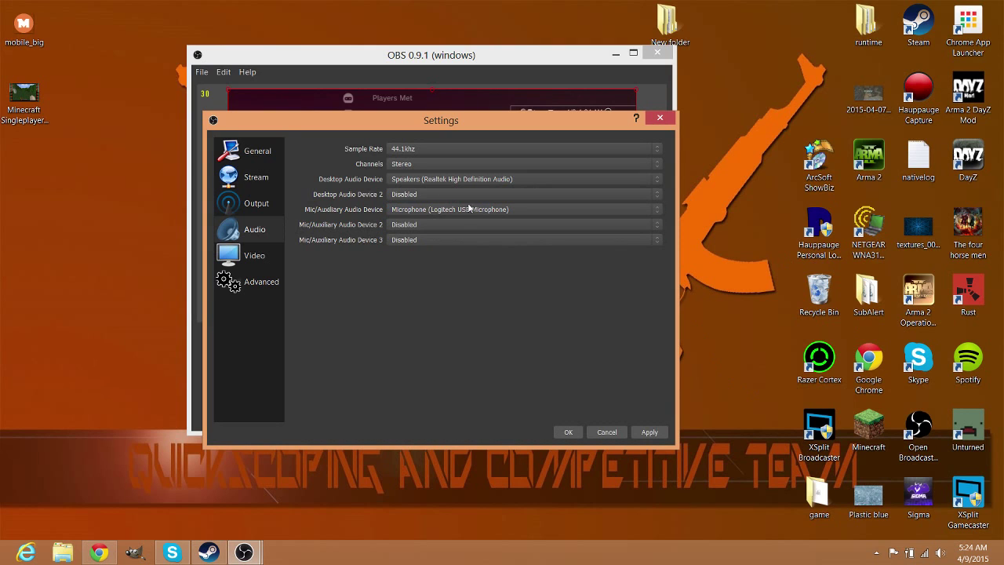
Keep the Logitech USB microphone as mic and leave Mic/Auxiliary devices 2 and 3 Disabled.
left_click(418, 210)
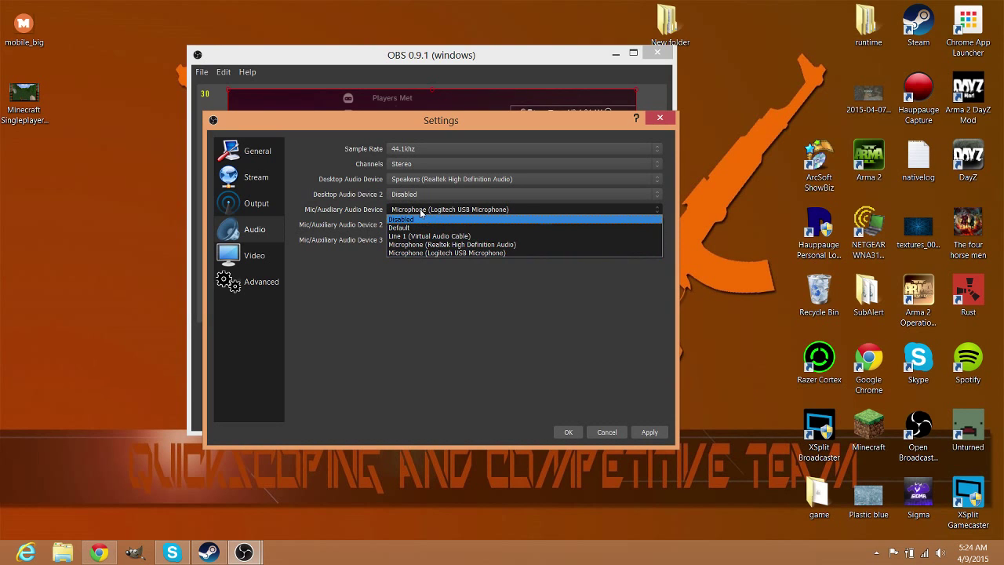
left_click(422, 211)
left_click(419, 224)
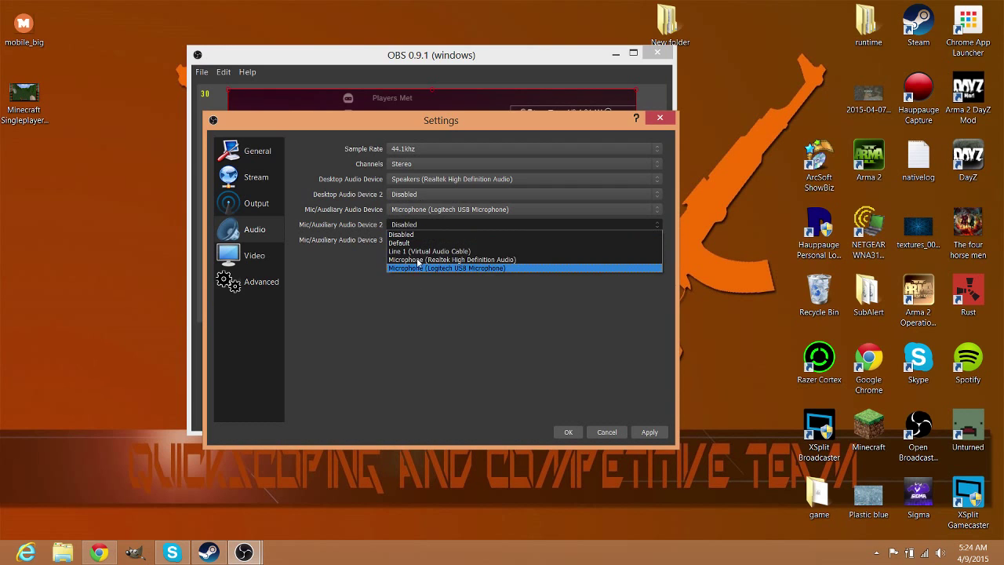
left_click(419, 224)
left_click(416, 239)
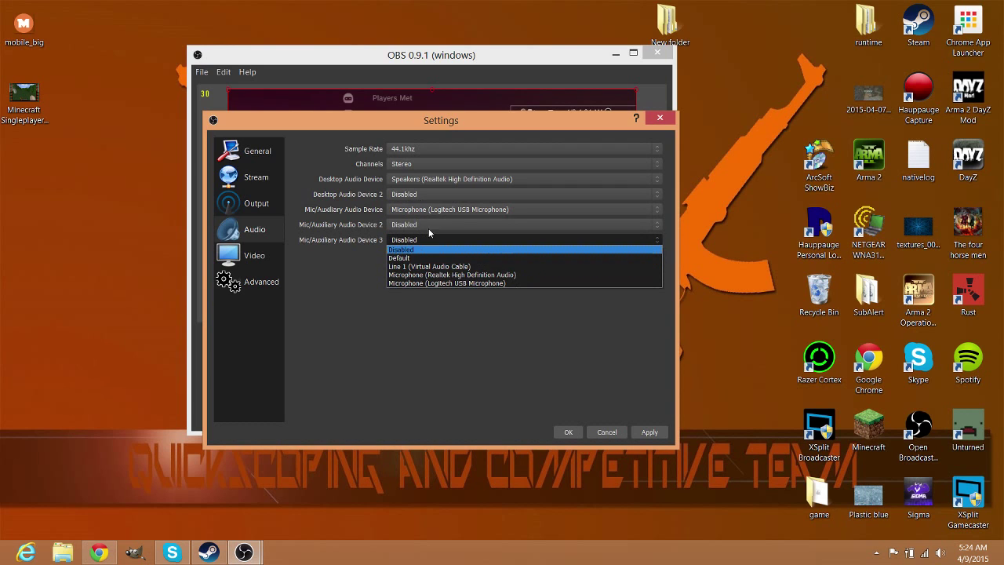
left_click(423, 248)
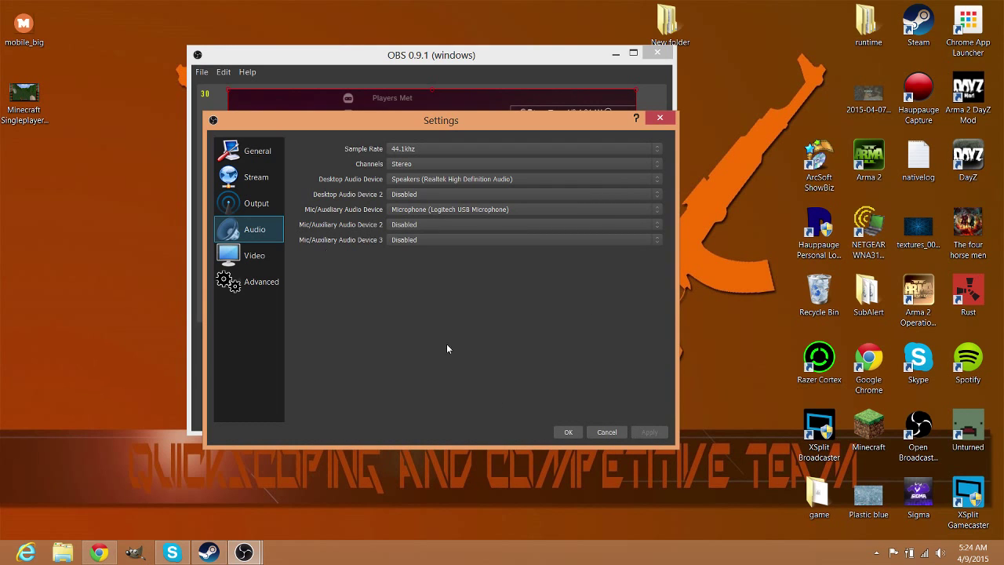
Switch to the Stream settings and keep hitbox.tv as the streaming service.
left_click(256, 203)
left_click(258, 178)
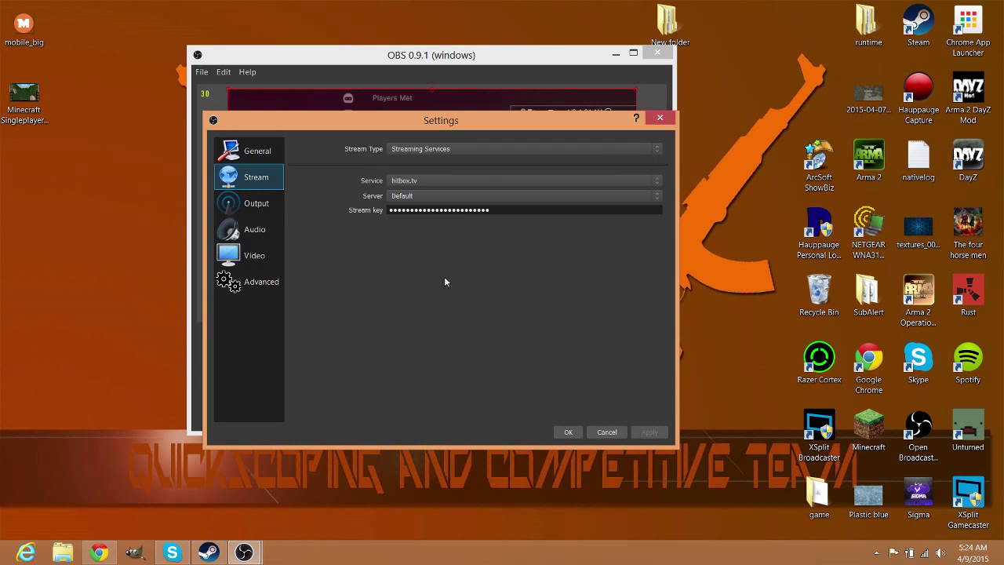
left_click(428, 182)
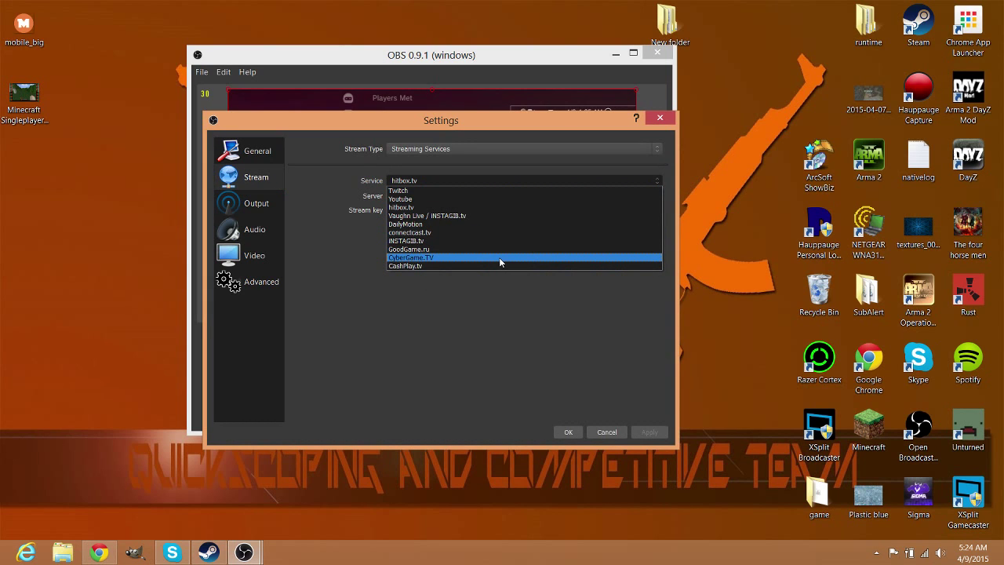
left_click(475, 292)
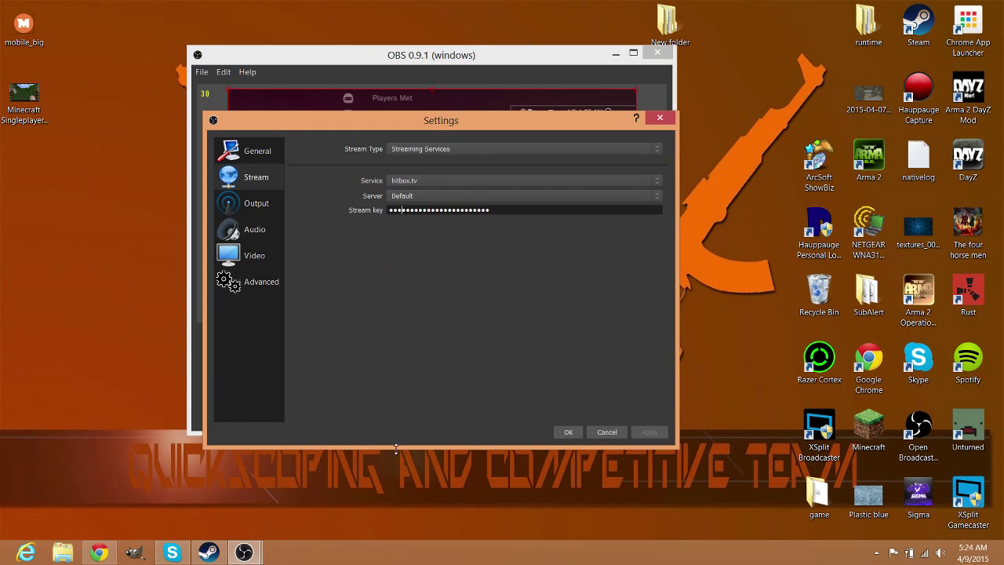
In Chrome, review the hitbox.tv Livestream Settings page and highlight the Stream Key label.
left_click(99, 552)
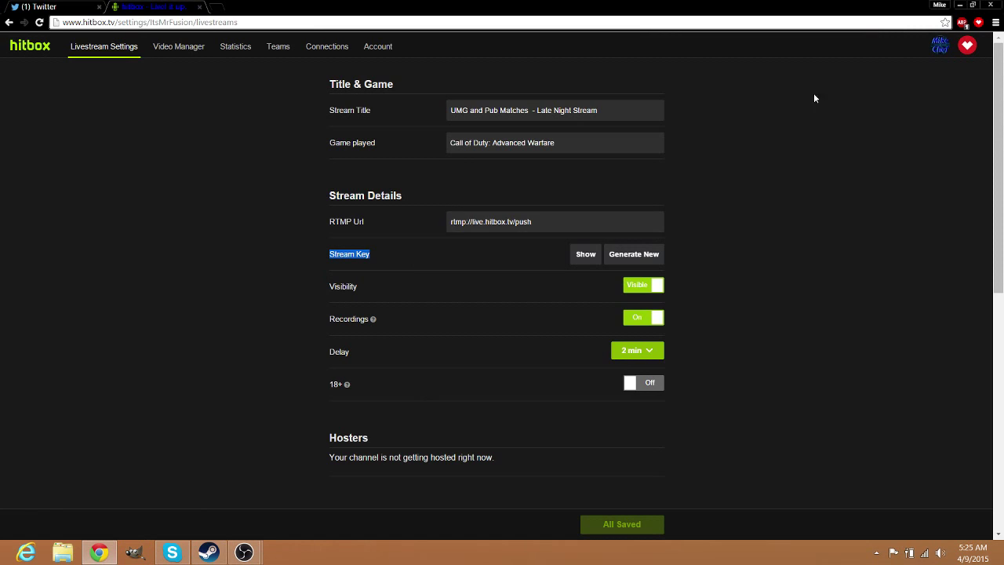
left_click(938, 57)
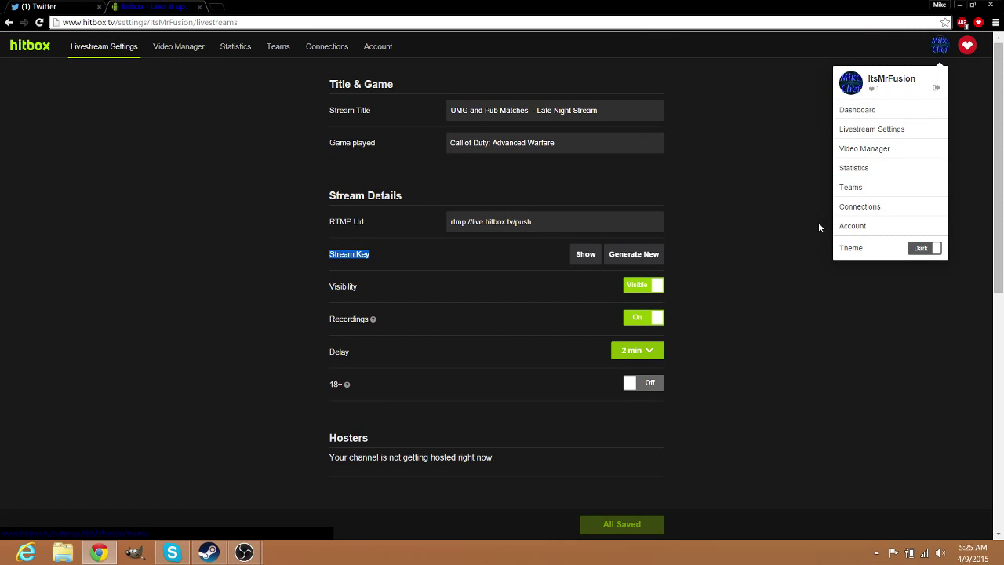
left_click(826, 157)
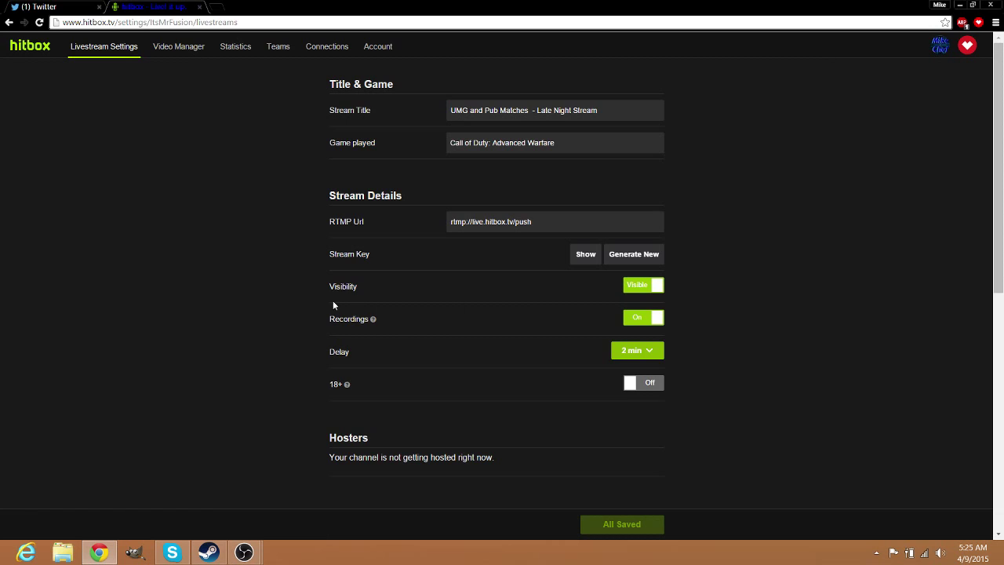
left_click_drag(319, 253, 401, 256)
Close the hitbox.tv tab, then close Chrome to return to OBS.
key("ctrl+w")
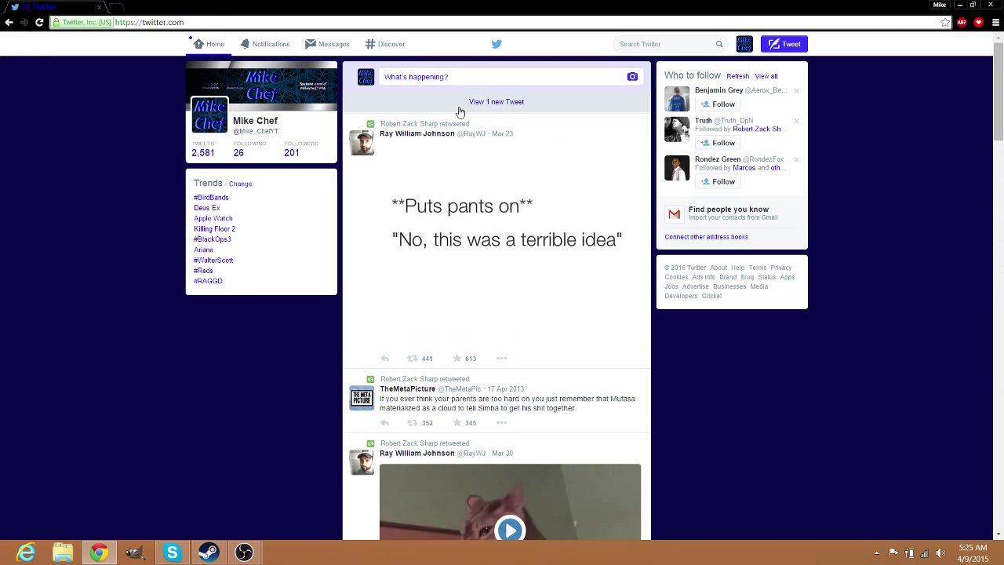
left_click(460, 106)
left_click(986, 4)
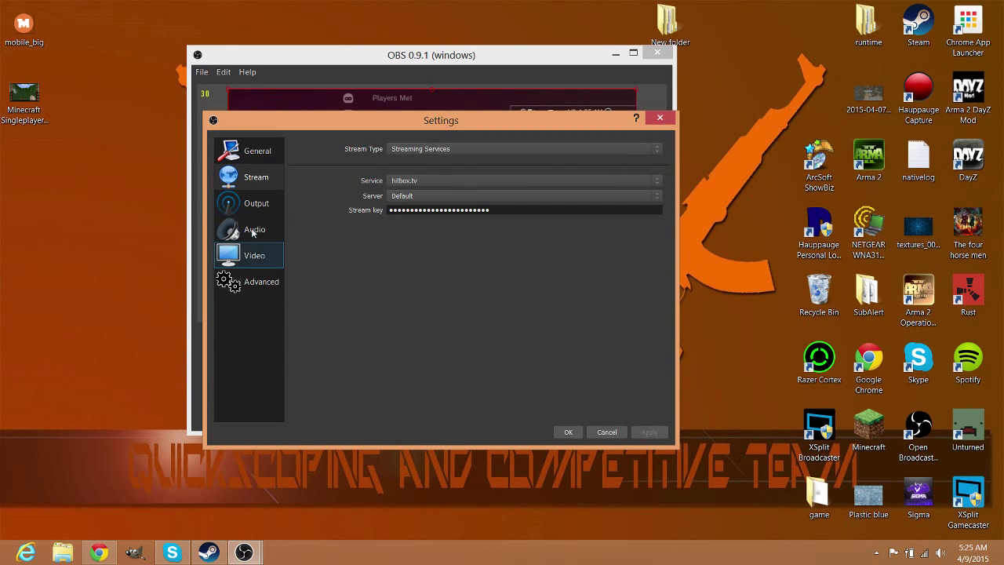
Look through the Video, Advanced, Audio and Output settings pages.
left_click(266, 257)
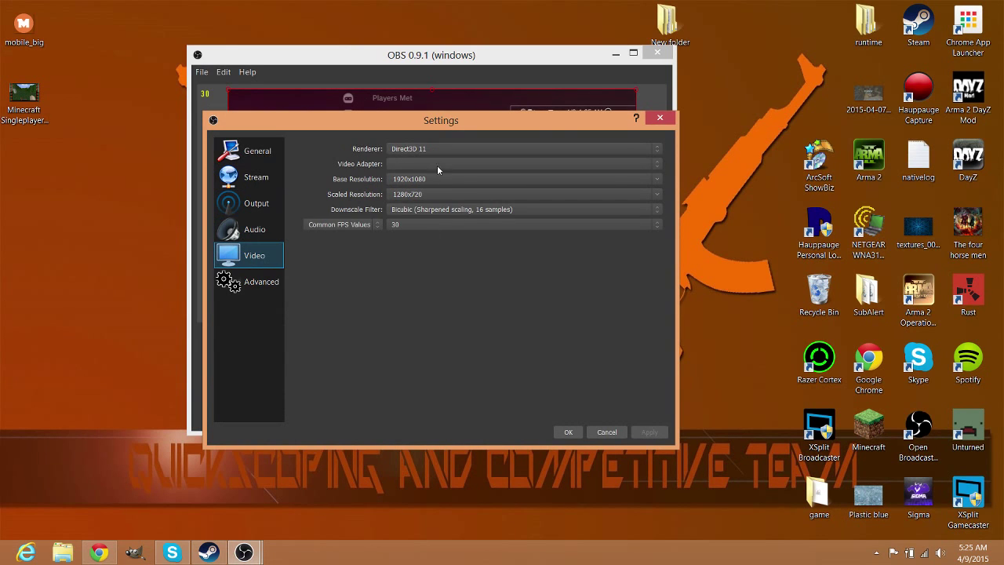
left_click(264, 283)
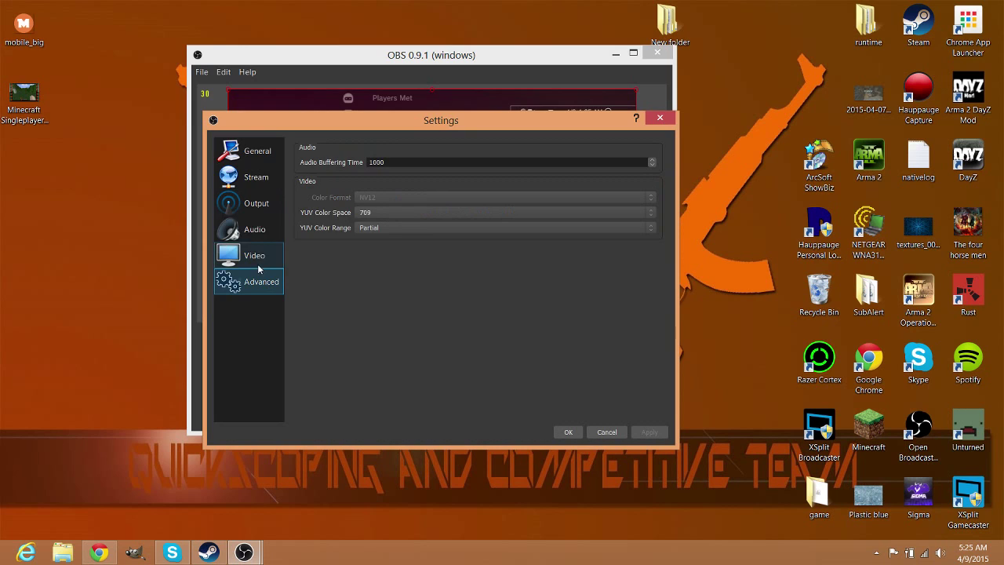
left_click(248, 234)
left_click(268, 208)
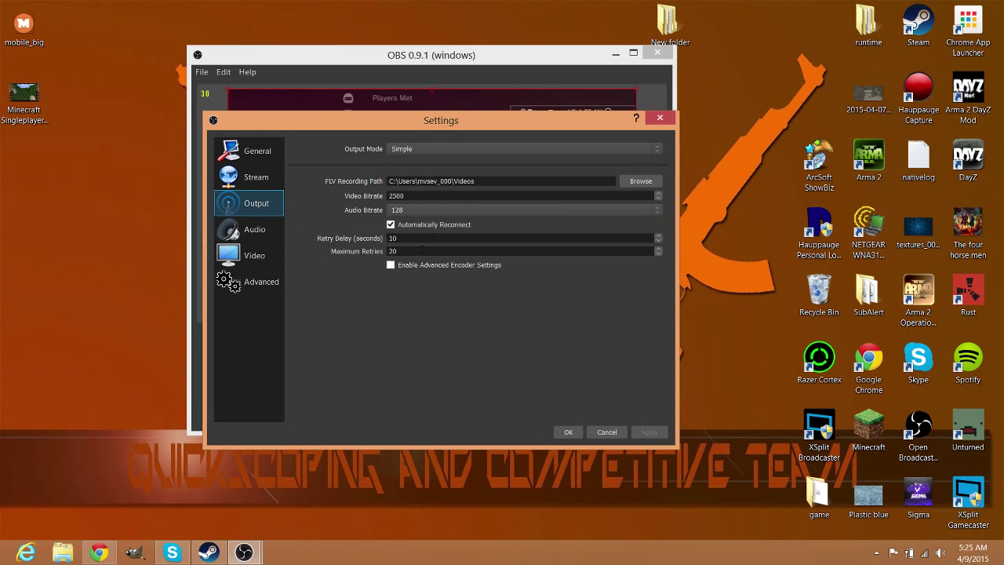
Switch Output Mode to Advanced, then cancel the settings without saving.
left_click(406, 149)
left_click(414, 167)
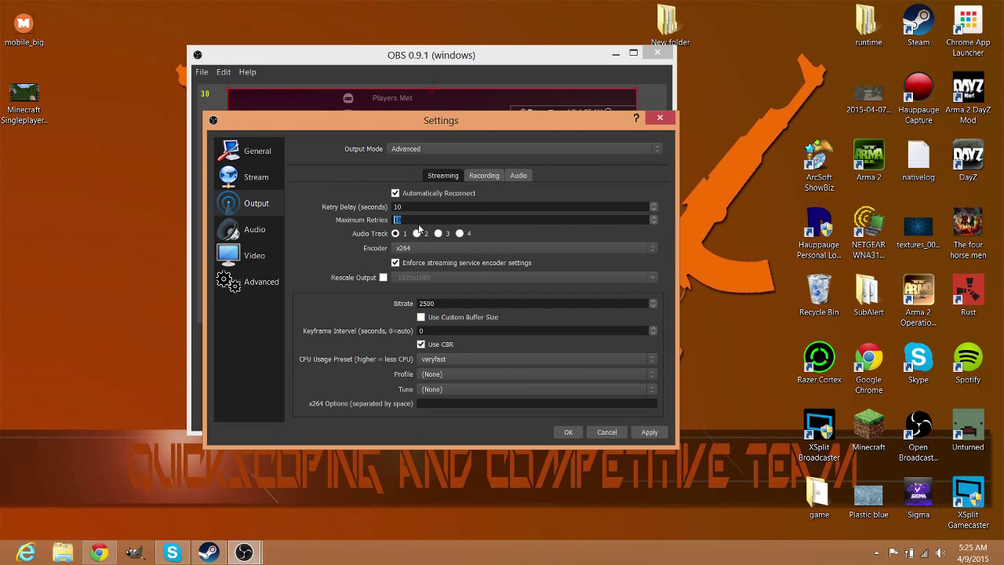
left_click(607, 432)
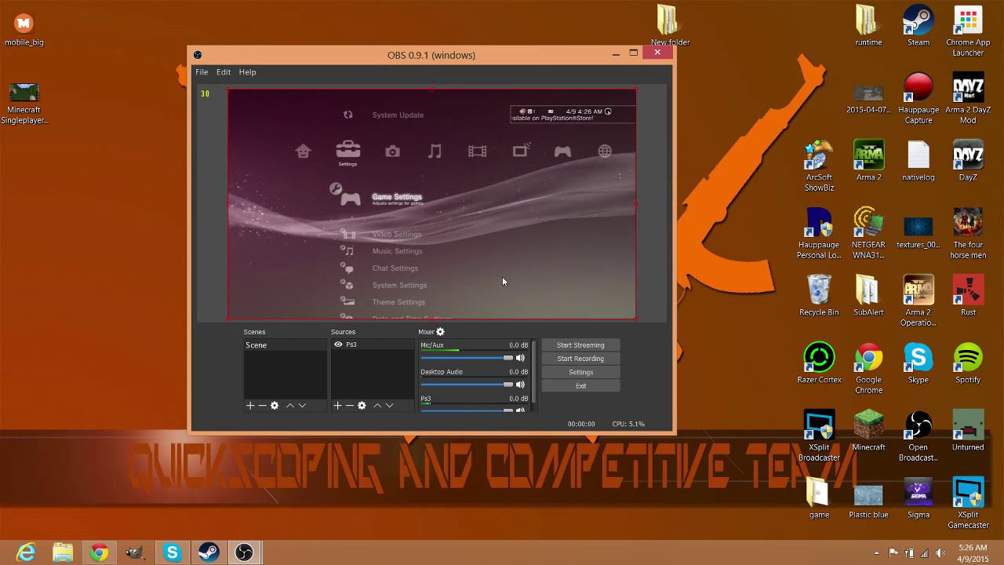
mouse_move(244, 552)
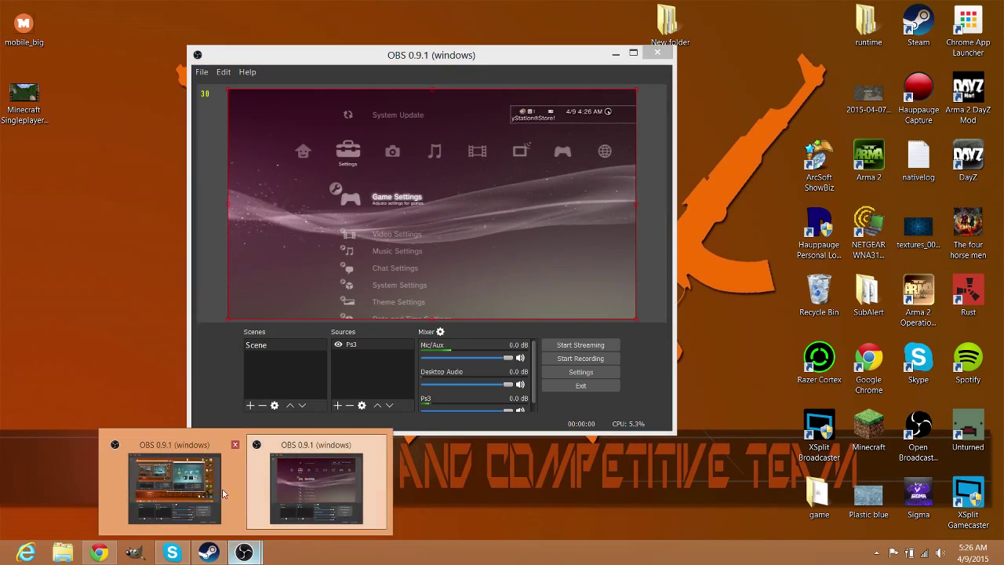